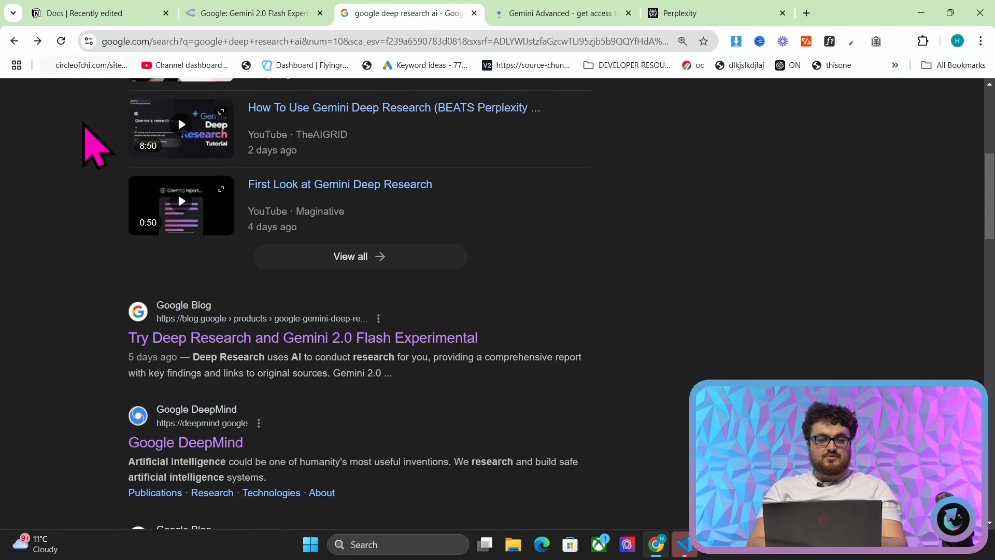
# - Open the Google Blog result "Try Deep Research and Gemini 2.0 Flash Experimental" from the search results
pyautogui.scroll(5, 129, 212)
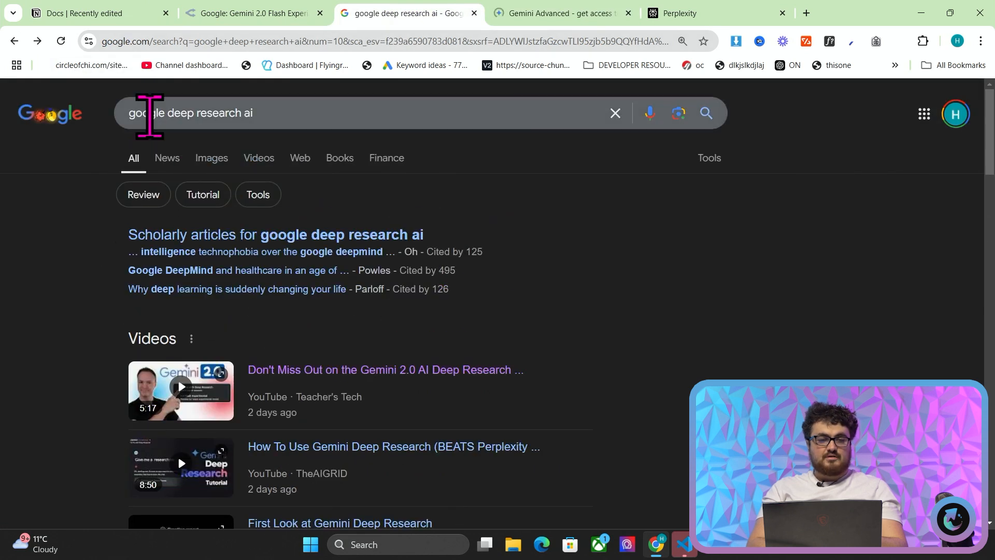
pyautogui.scroll(-6, 360, 116)
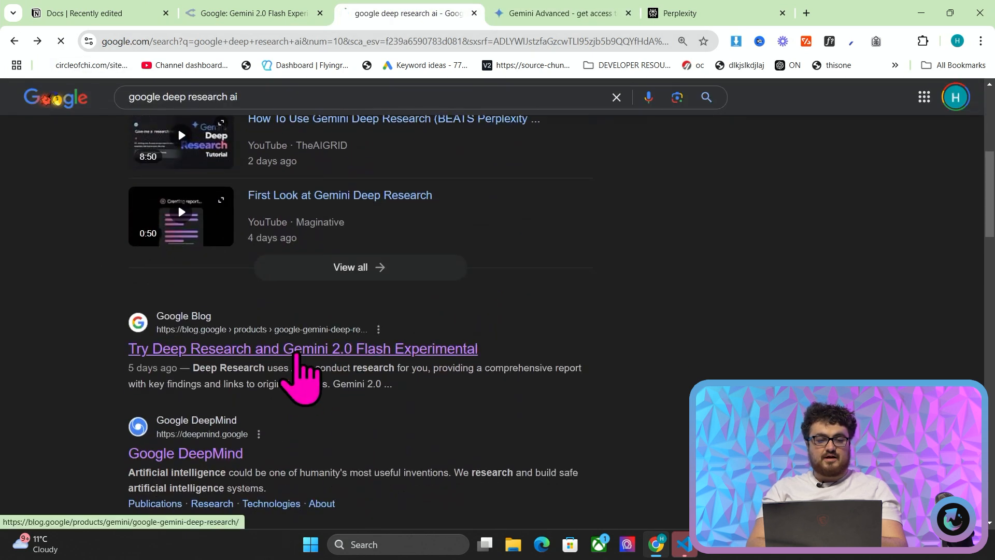
pyautogui.click(298, 349)
# - Follow the article's Gemini Advanced link and switch the Gemini model to 1.5 Pro with Deep Research
pyautogui.scroll(-6, 465, 381)
pyautogui.scroll(-15, 464, 370)
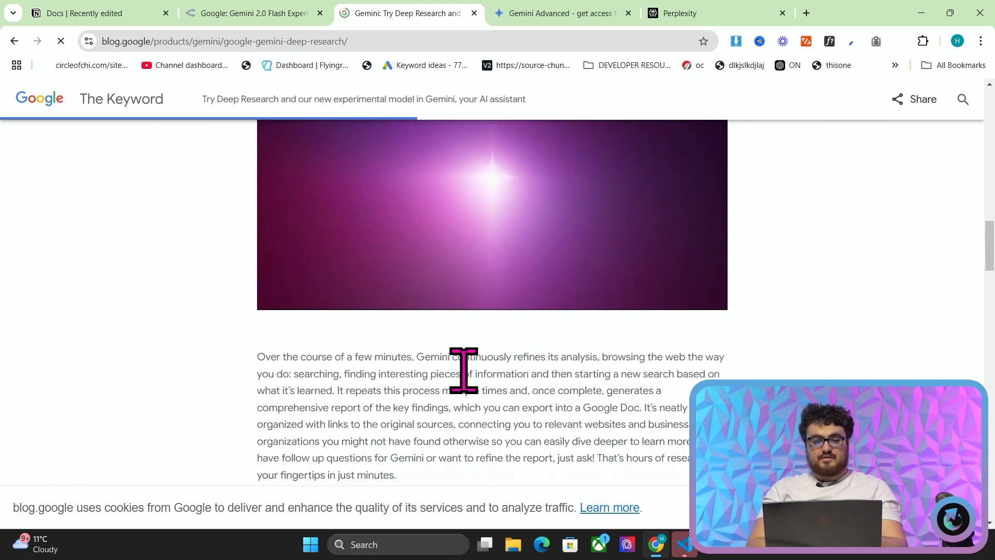
pyautogui.scroll(4, 465, 372)
pyautogui.scroll(1, 464, 371)
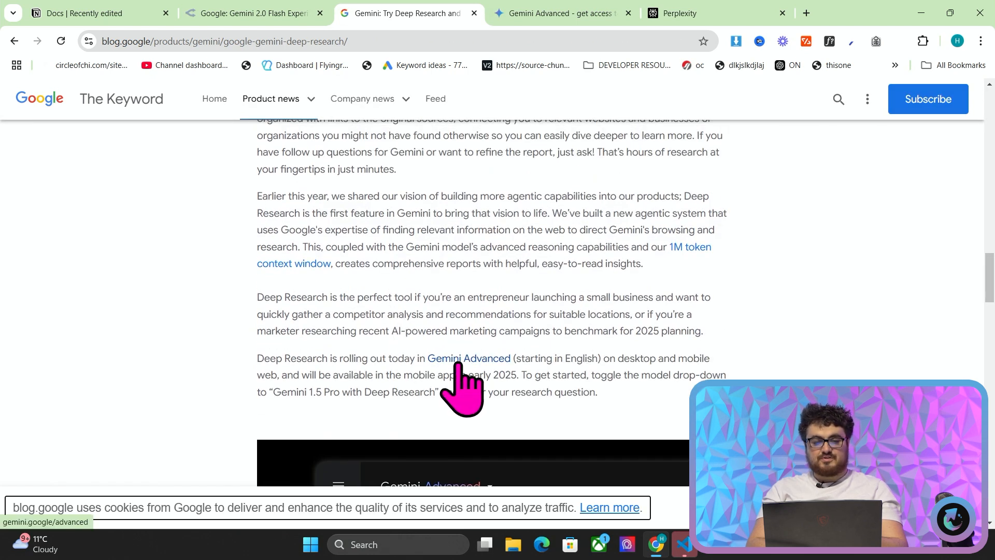
pyautogui.click(458, 360)
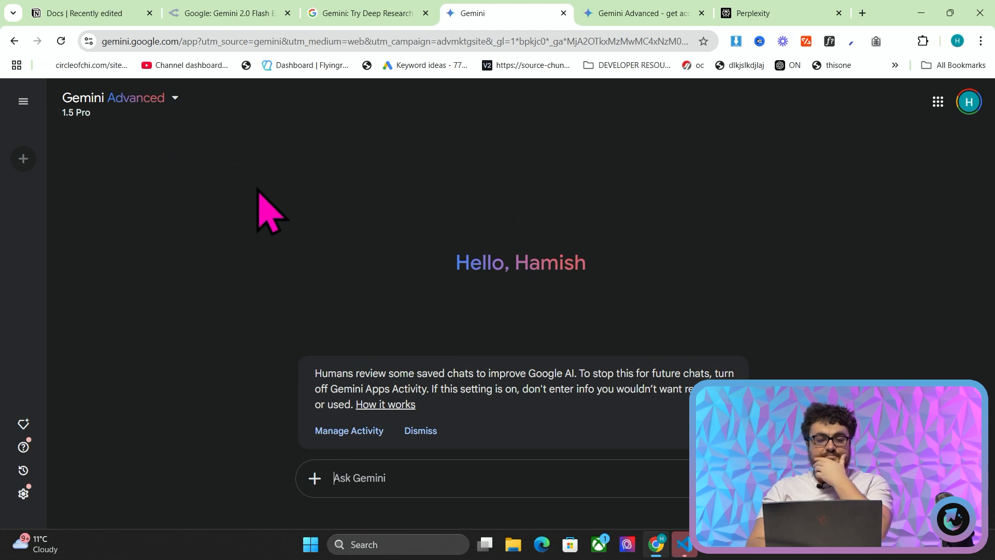
pyautogui.click(175, 98)
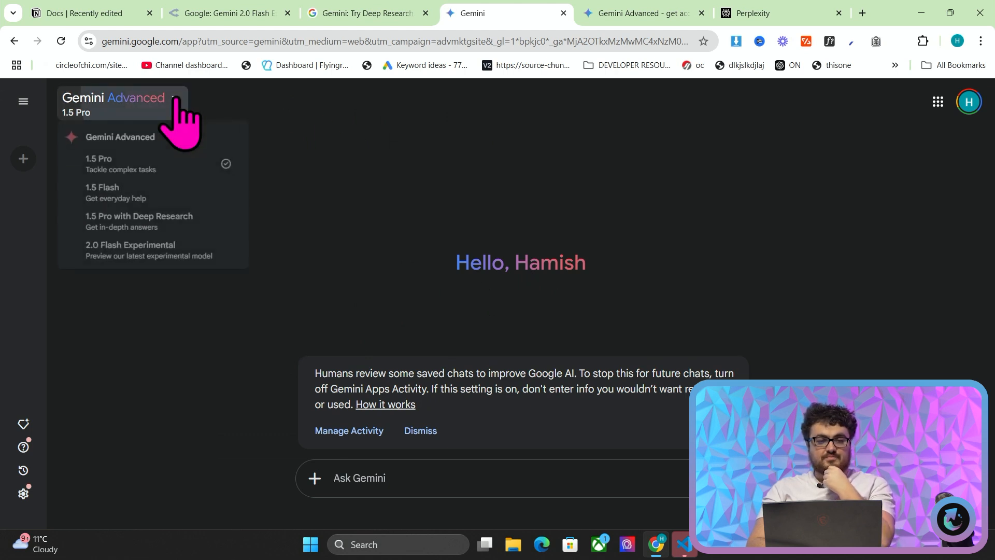
pyautogui.click(144, 230)
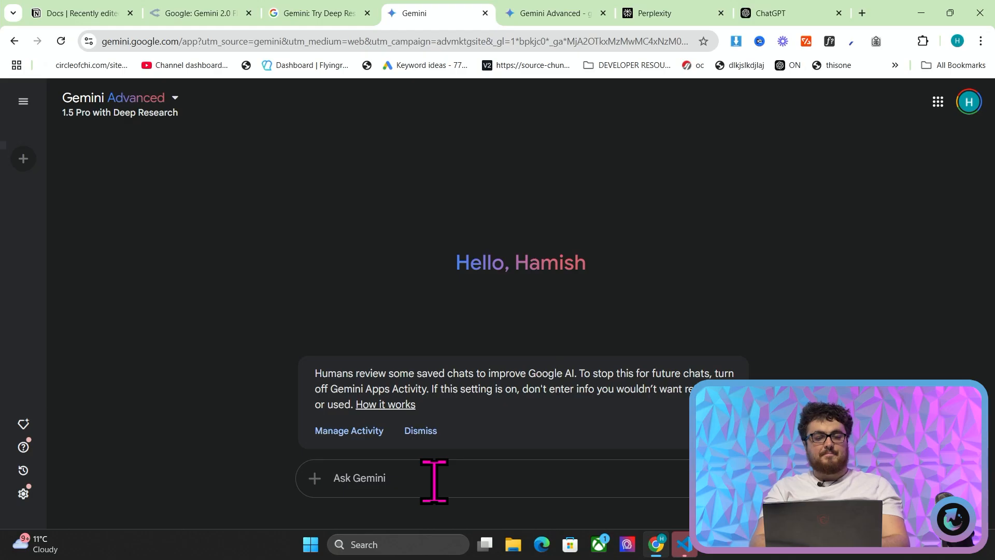
# - In Perplexity, placed beside Gemini in the browser, turn on Pro search and ask "How long until we have AGI?", copying the question
pyautogui.moveTo(655, 13); pyautogui.dragTo(548, 9)
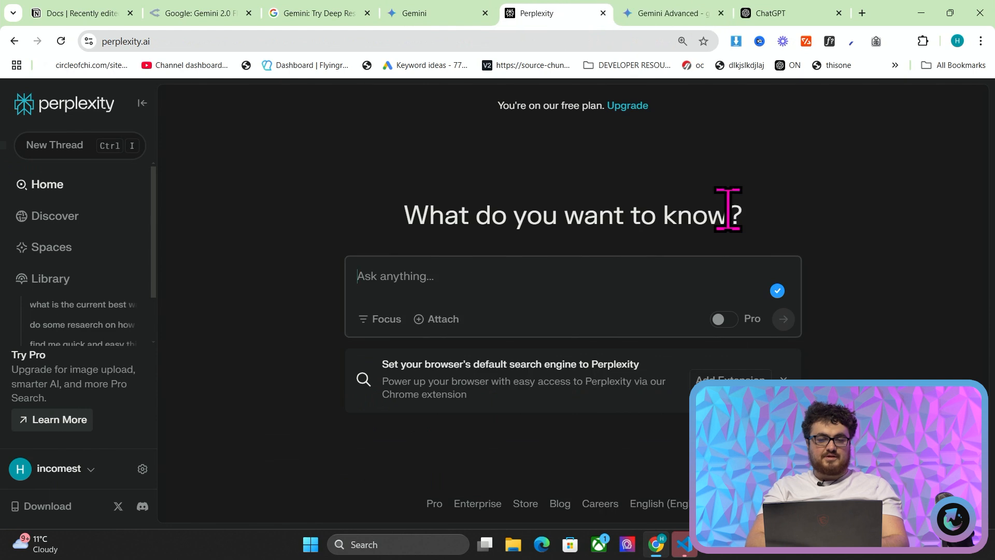
pyautogui.click(728, 324)
pyautogui.click(659, 289)
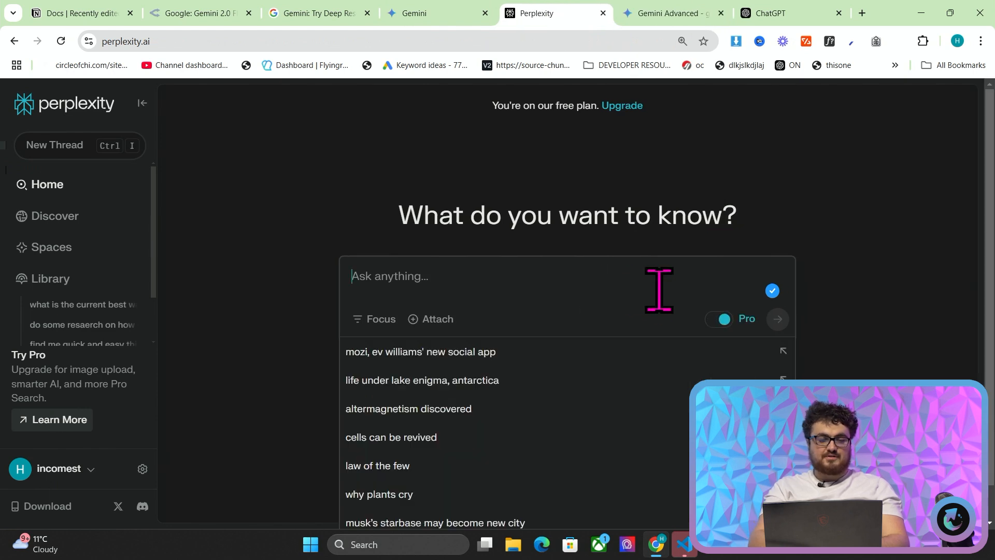
pyautogui.write('How long until w')
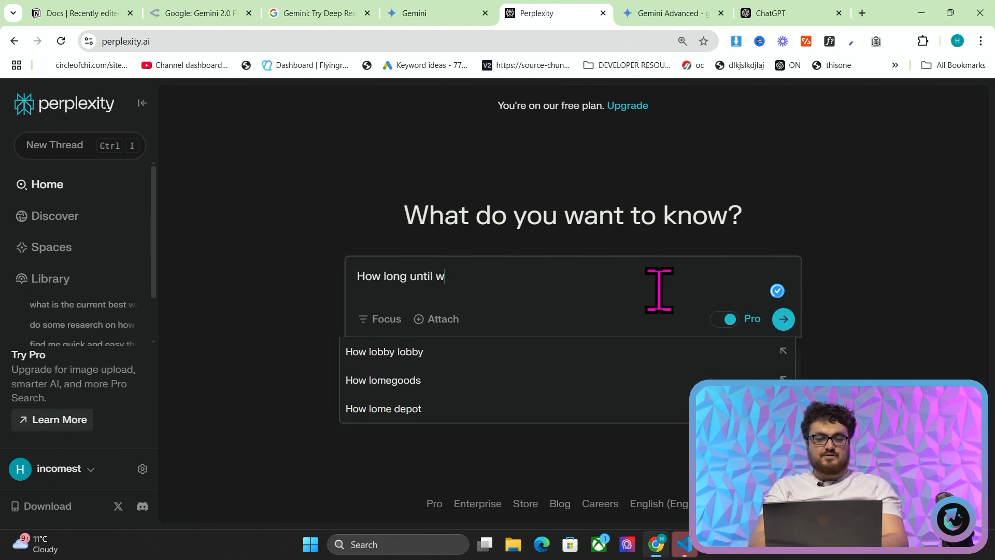
pyautogui.write('e have AGI?')
pyautogui.hotkey('ctrl', 'a')
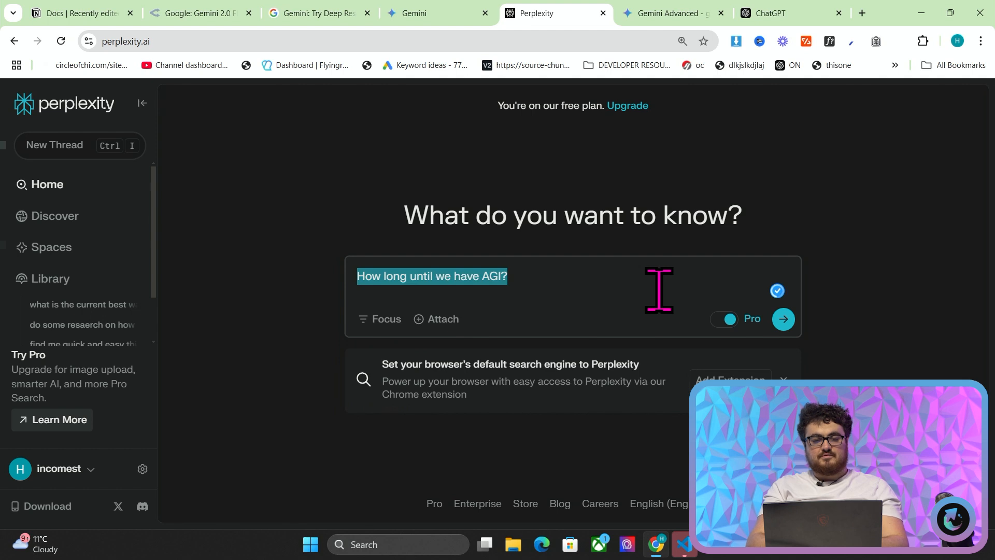
pyautogui.press('Return')
# - Submit "How long until we have AGI?" to Gemini and expand the full proposed research plan
pyautogui.click(461, 13)
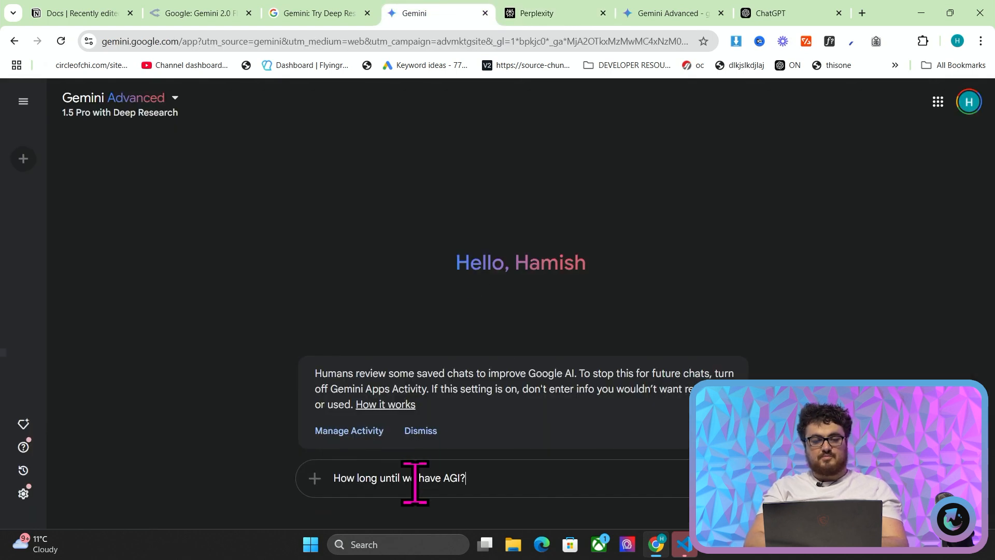
pyautogui.press('Return')
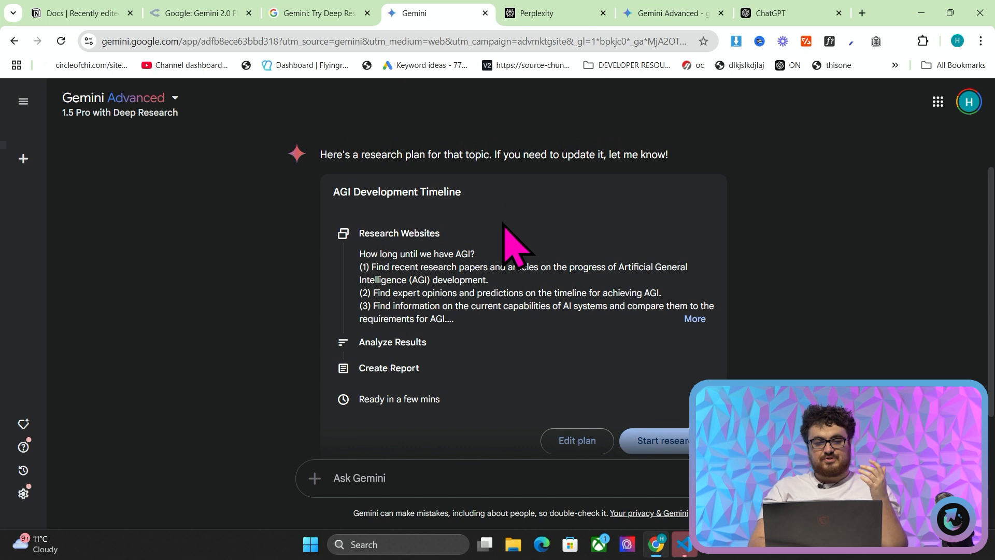
pyautogui.click(695, 318)
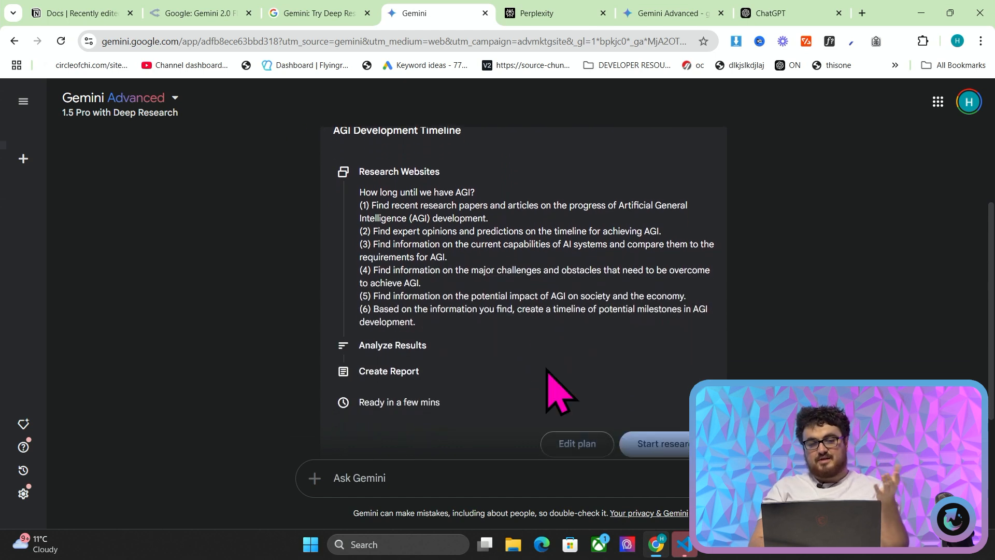
# - Review the research points in Gemini's AGI Development Timeline plan and start the research without editing the plan
pyautogui.click(560, 6)
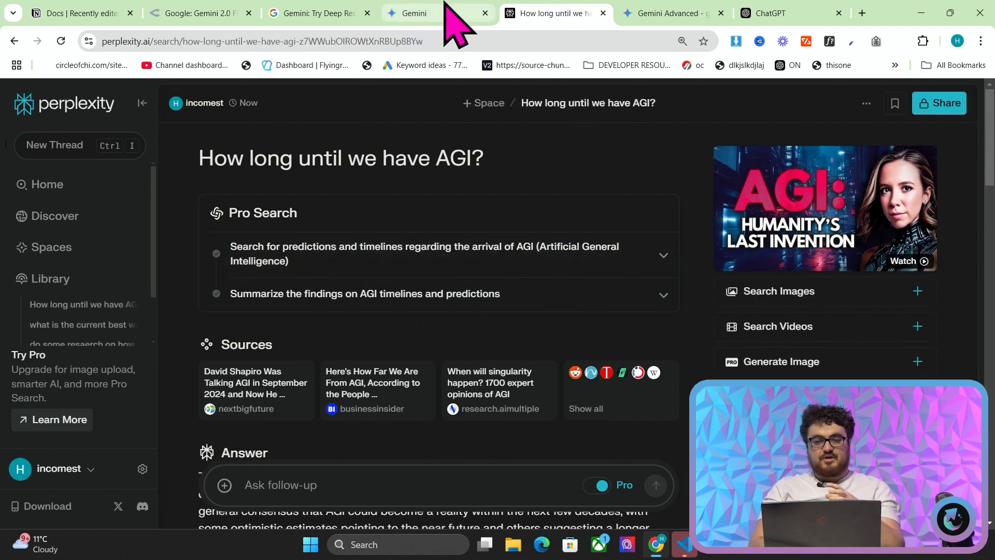
pyautogui.click(445, 6)
pyautogui.scroll(-2, 580, 238)
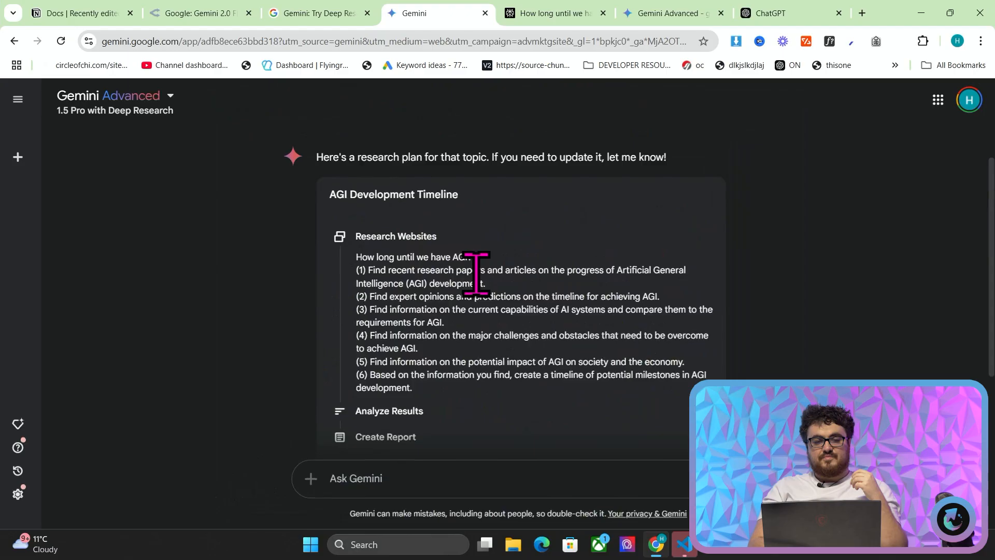
pyautogui.scroll(-2, 476, 273)
pyautogui.moveTo(366, 212); pyautogui.dragTo(467, 299)
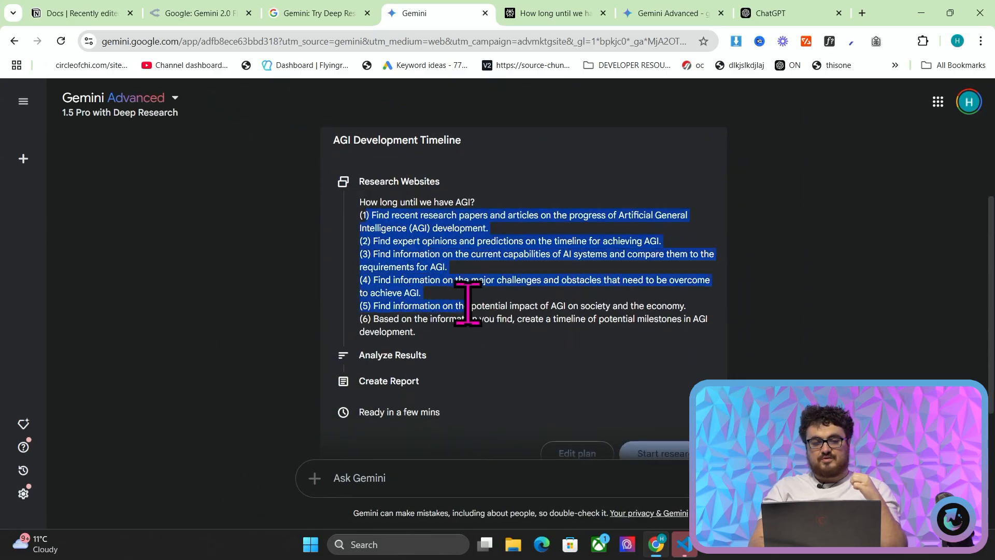
pyautogui.click(467, 303)
pyautogui.scroll(-1, 469, 361)
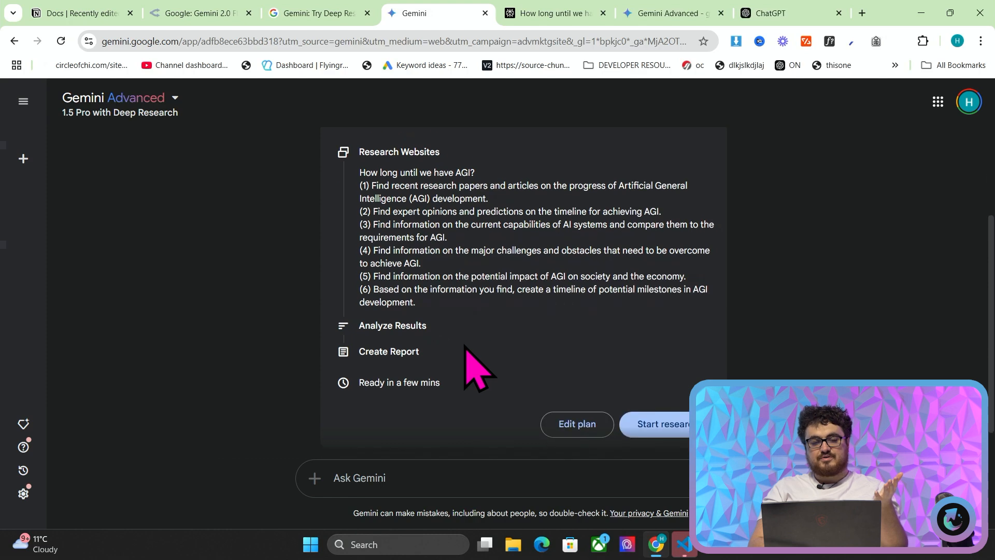
pyautogui.click(673, 431)
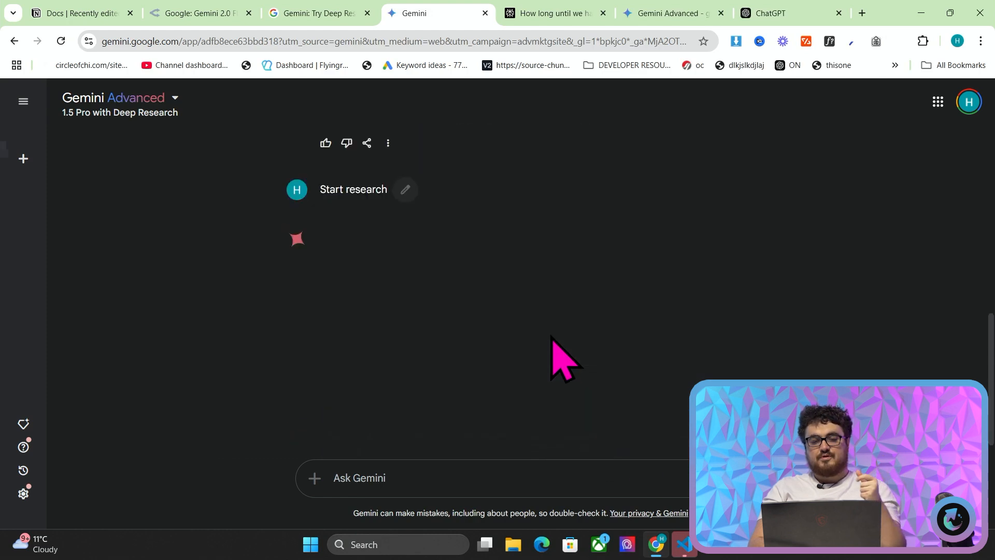
# - Switch to Perplexity and read the opening summary of its answer about the AGI timeline
pyautogui.click(549, 11)
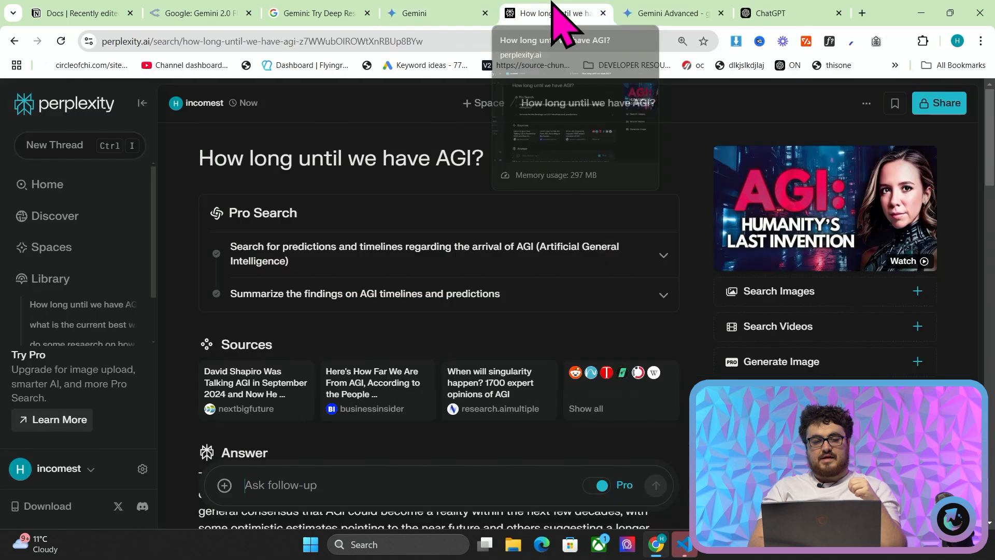
pyautogui.scroll(-2, 493, 198)
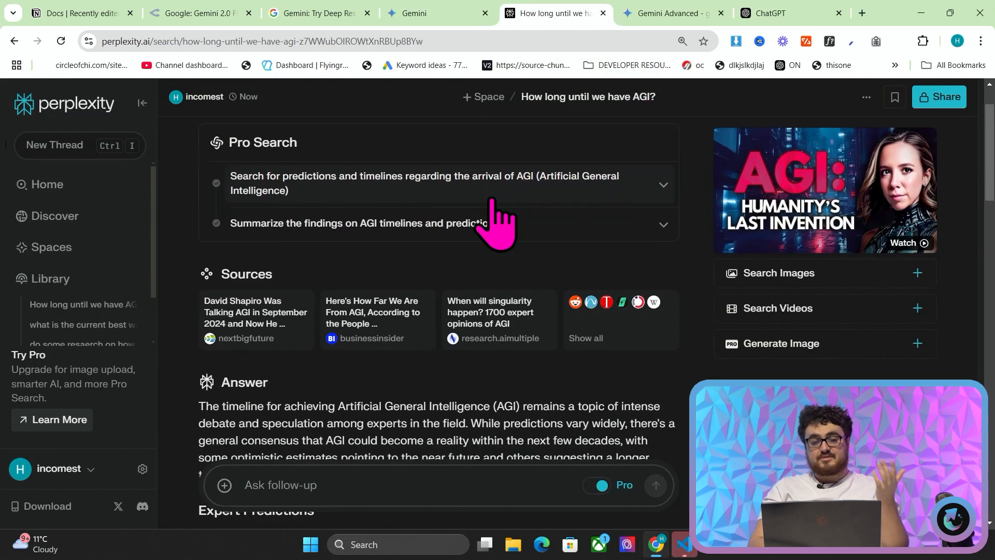
pyautogui.scroll(-3, 491, 203)
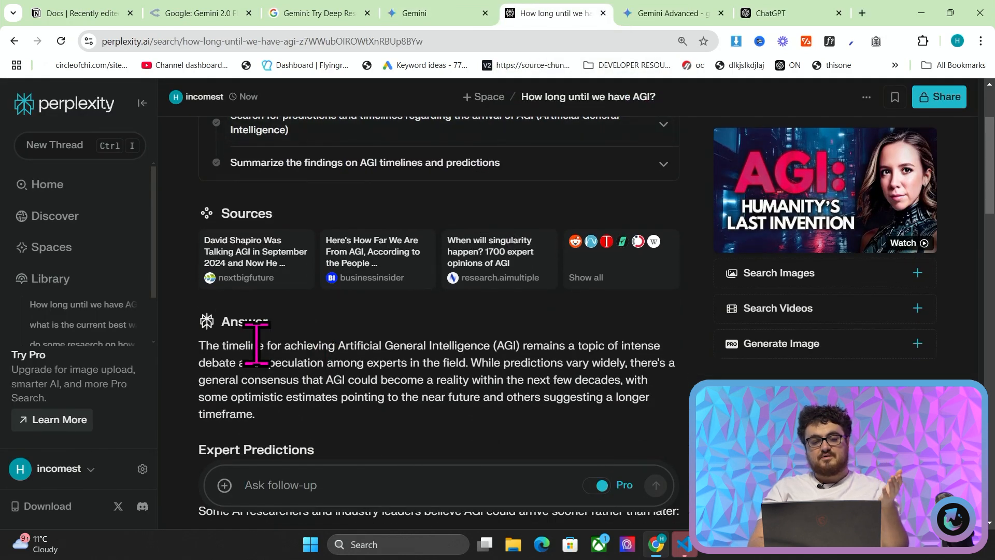
pyautogui.scroll(-3, 316, 362)
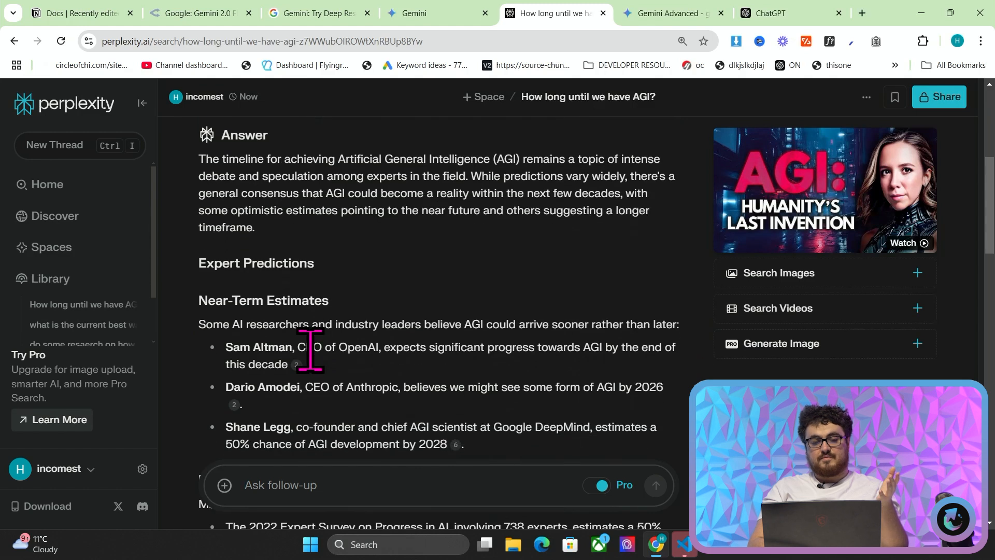
pyautogui.scroll(1, 207, 321)
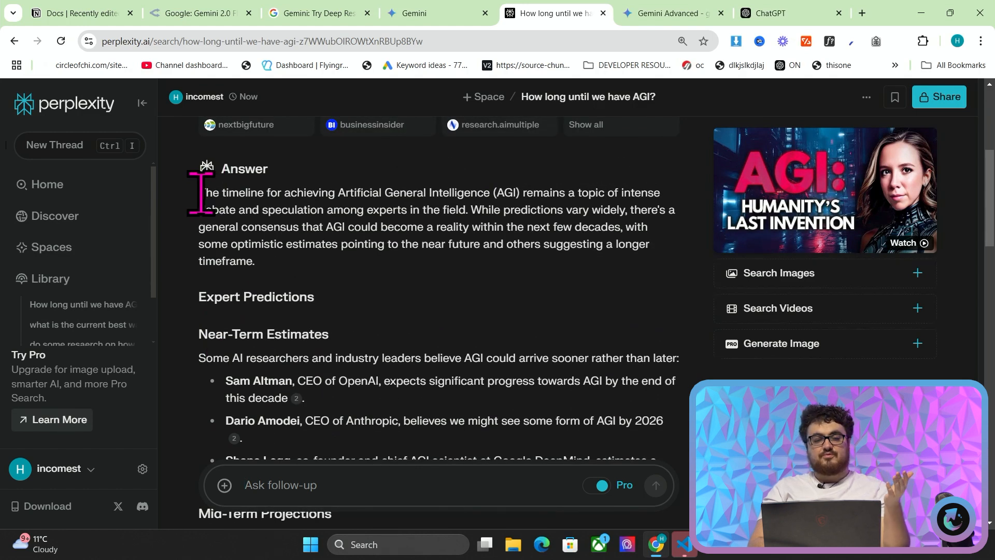
pyautogui.scroll(2, 275, 213)
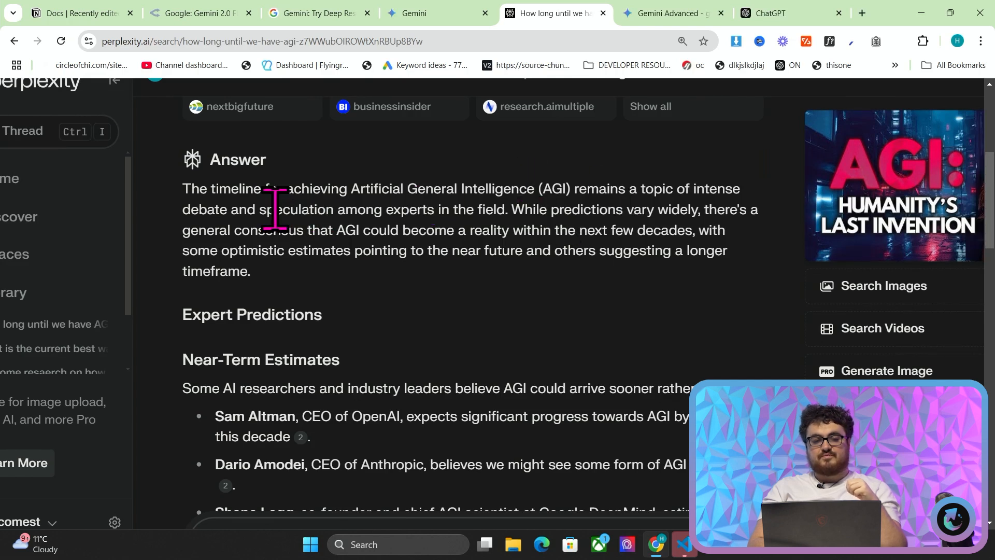
pyautogui.scroll(-1, 325, 224)
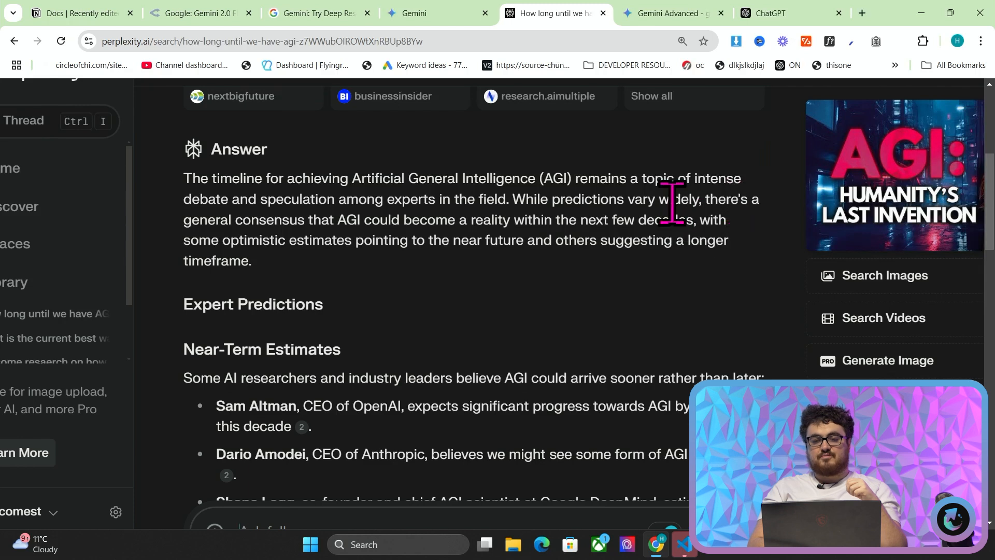
pyautogui.moveTo(240, 223); pyautogui.dragTo(343, 263)
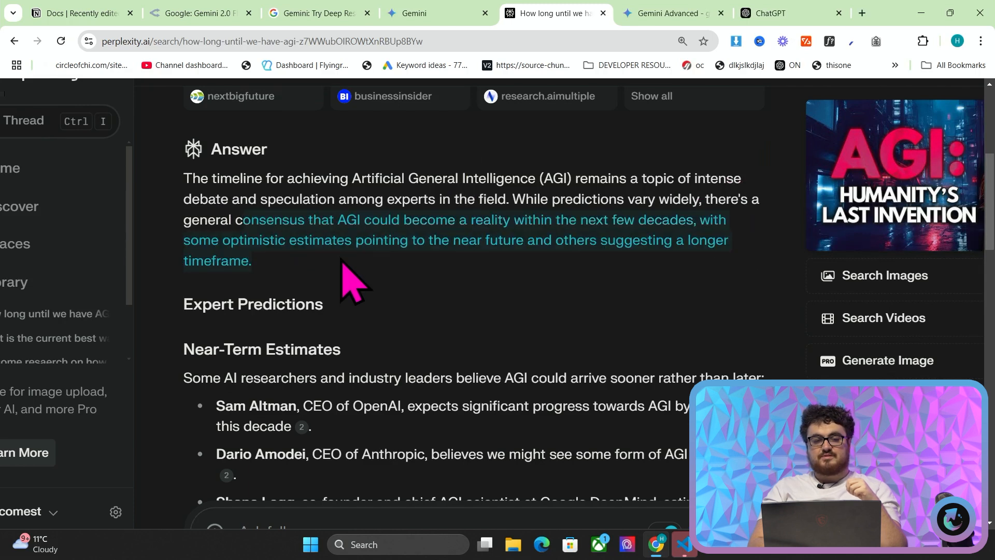
pyautogui.click(375, 247)
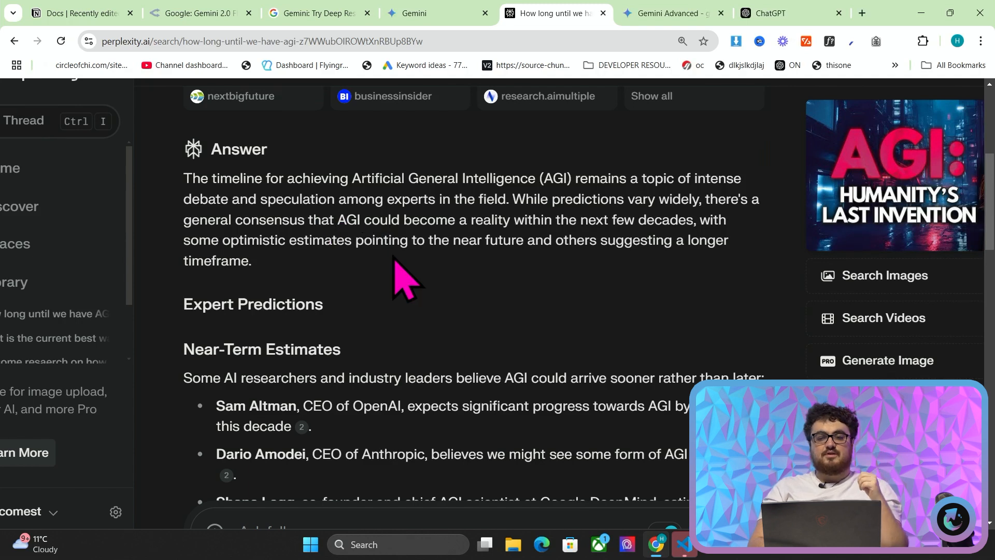
# - Read the near-term AGI estimates under Expert Predictions in Perplexity's answer
pyautogui.scroll(-3, 402, 278)
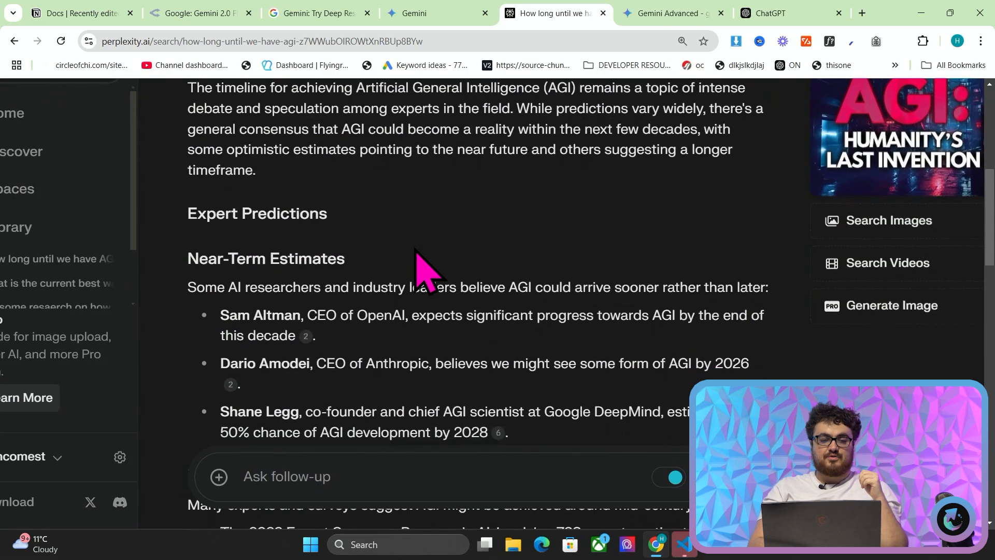
pyautogui.hotkey('ctrl', '-')
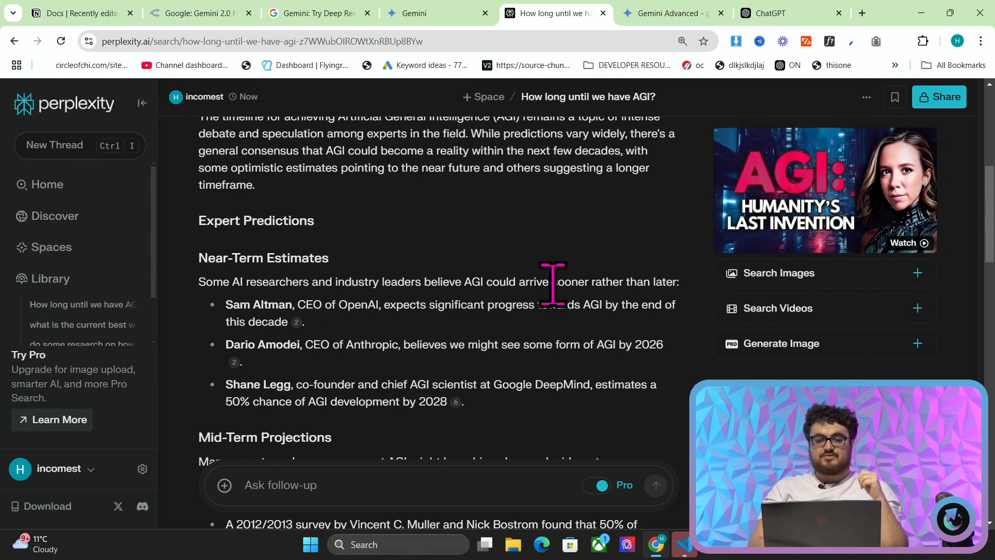
pyautogui.scroll(-1, 559, 280)
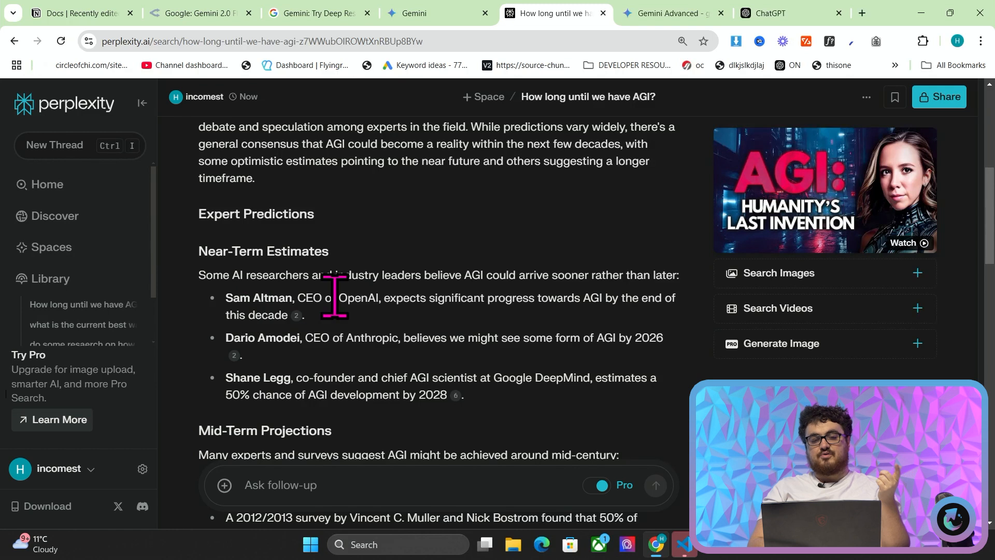
pyautogui.scroll(-1, 340, 306)
pyautogui.scroll(-1, 403, 292)
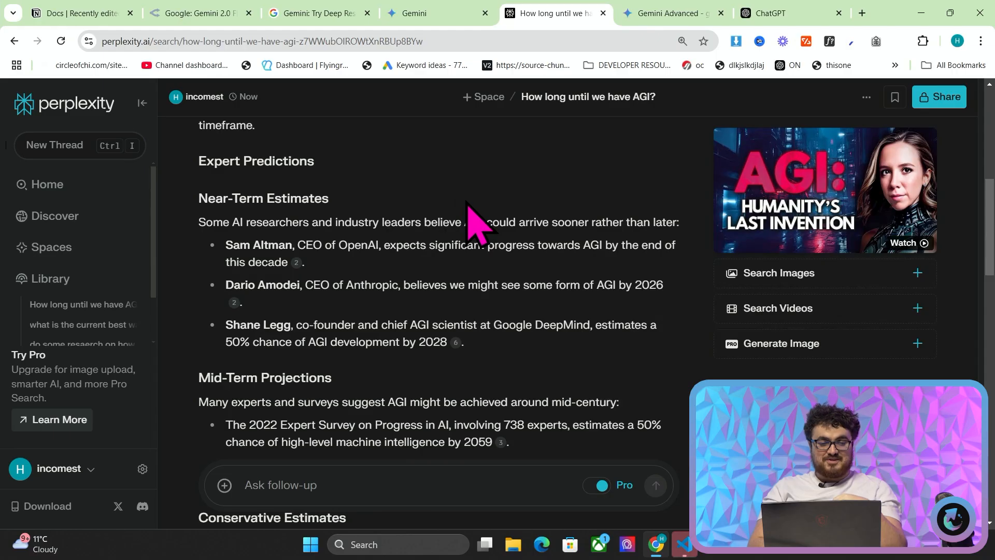
pyautogui.scroll(-1, 500, 190)
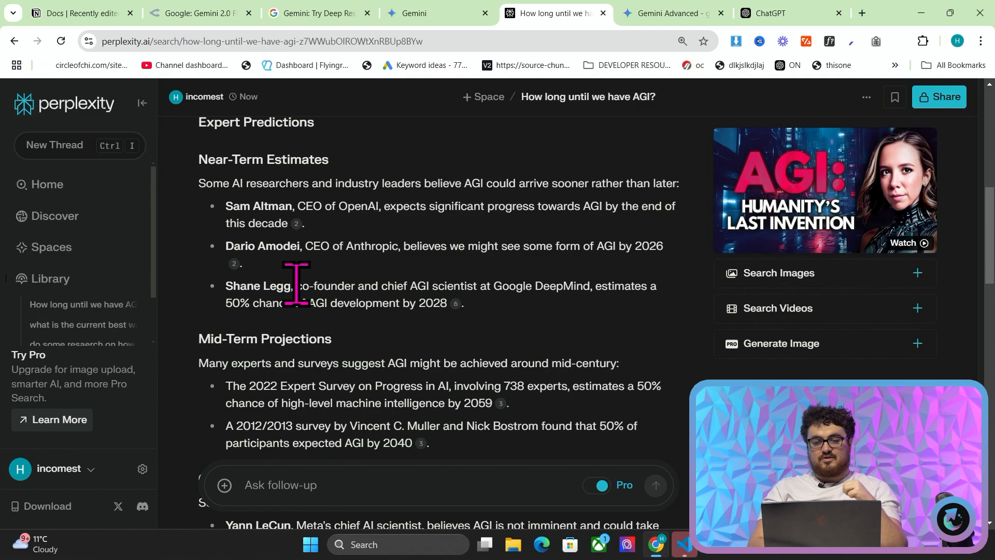
pyautogui.scroll(-1, 550, 322)
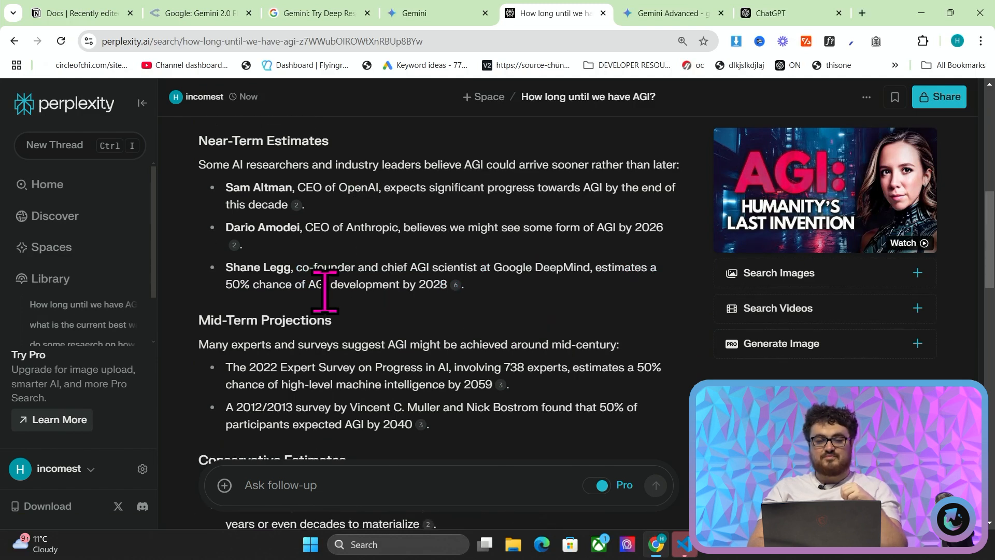
# - Read the mid-term projections and conservative estimates in Perplexity's answer, continuing down to its conclusion
pyautogui.scroll(-3, 425, 287)
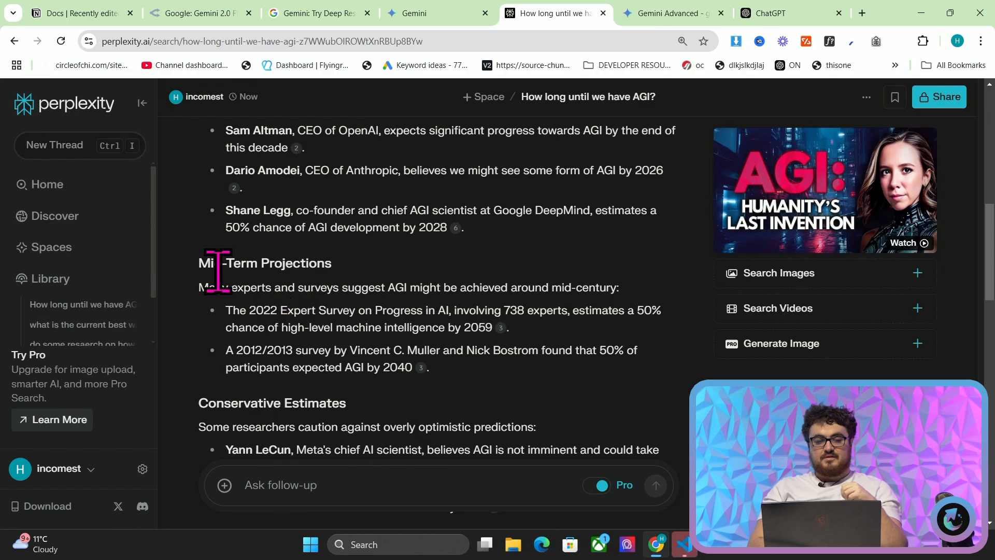
pyautogui.scroll(-1, 197, 271)
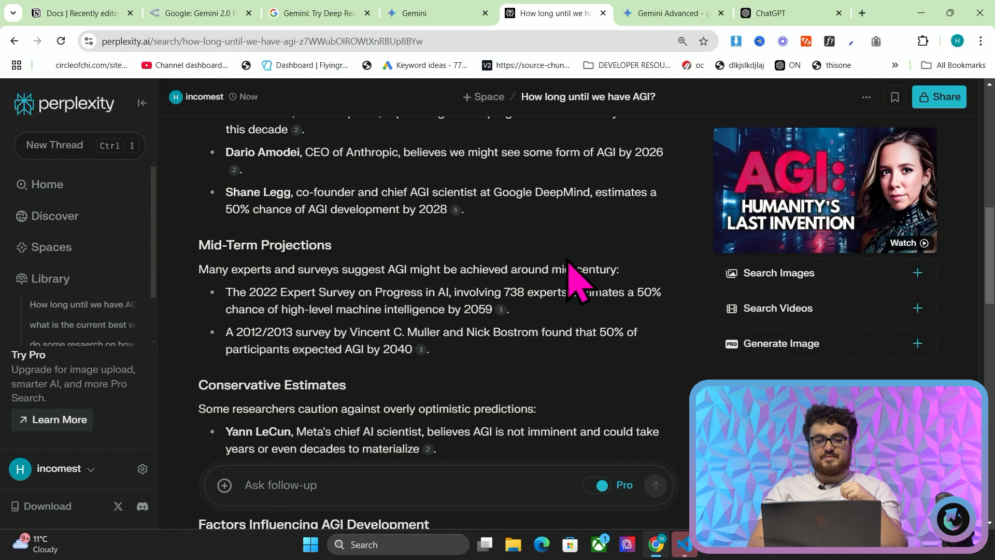
pyautogui.scroll(-1, 575, 275)
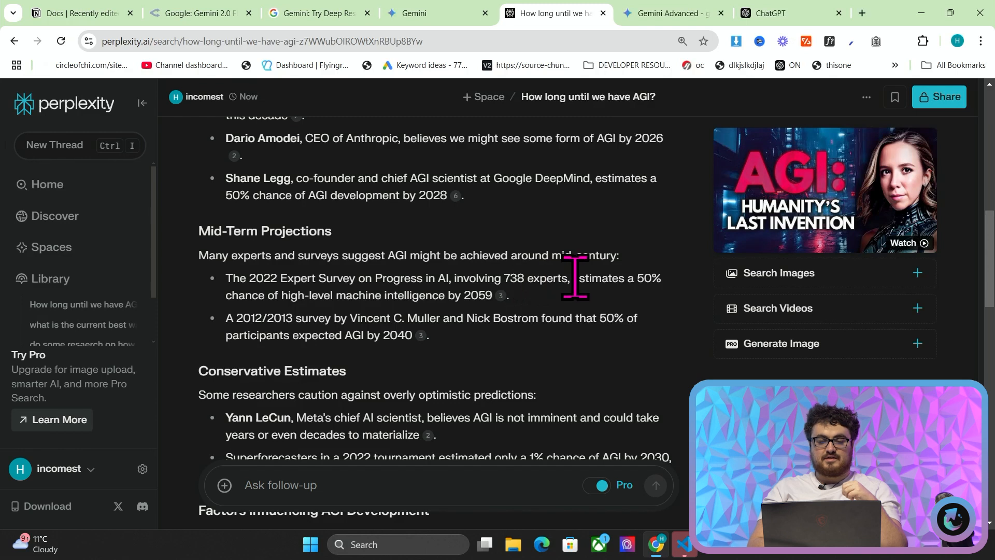
pyautogui.scroll(-2, 337, 280)
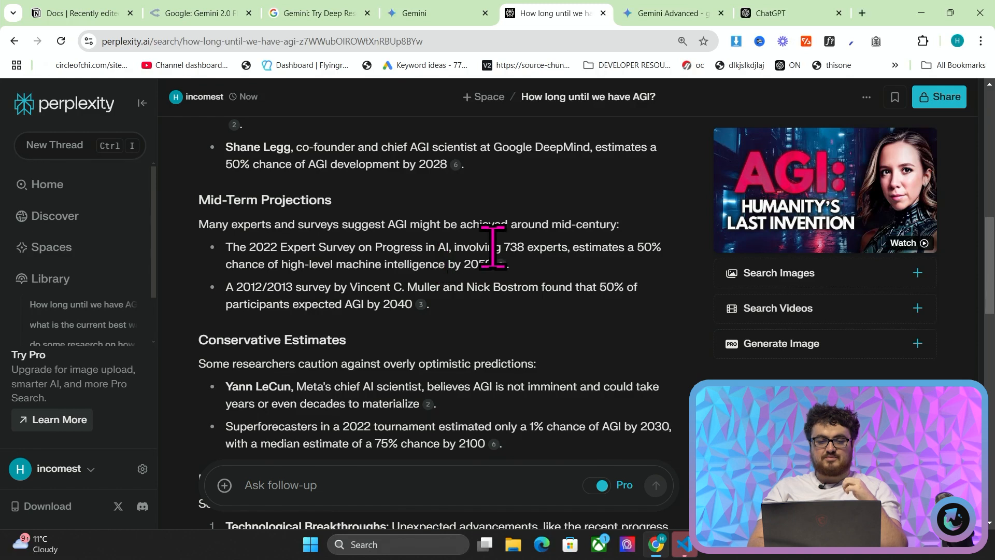
pyautogui.scroll(-3, 492, 244)
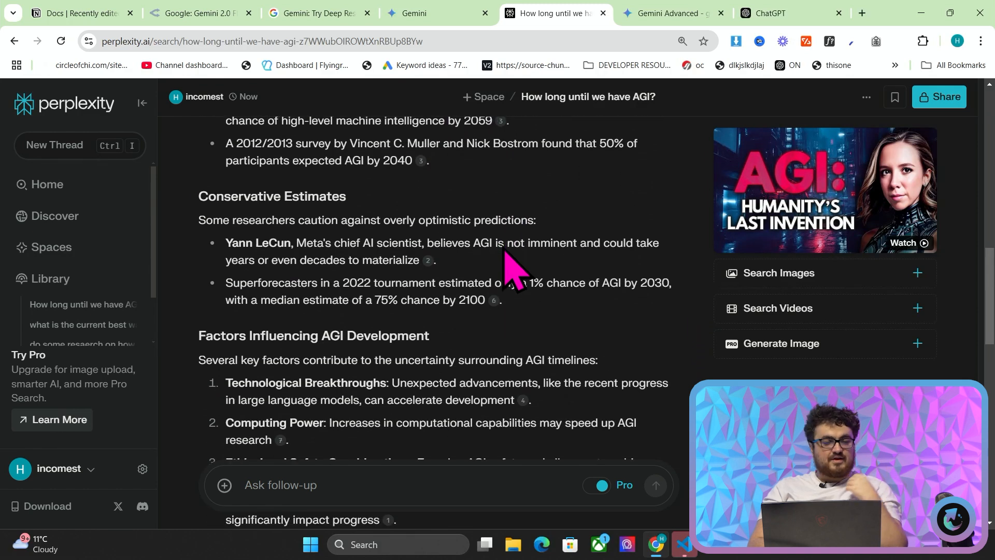
pyautogui.scroll(-2, 422, 285)
pyautogui.scroll(-6, 349, 282)
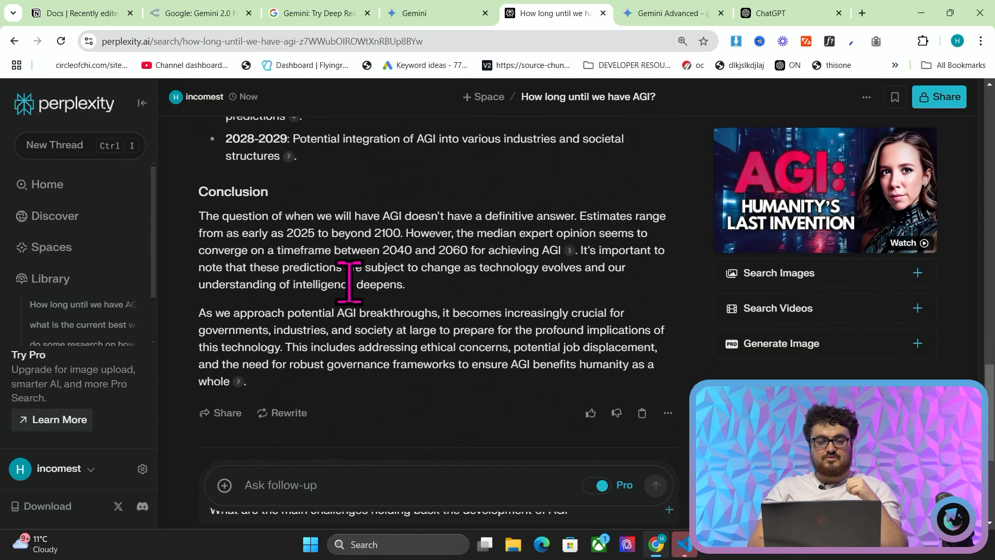
# - Skim Perplexity's answer again from the Pro Search steps and sources through its expert prediction sections
pyautogui.scroll(20, 349, 283)
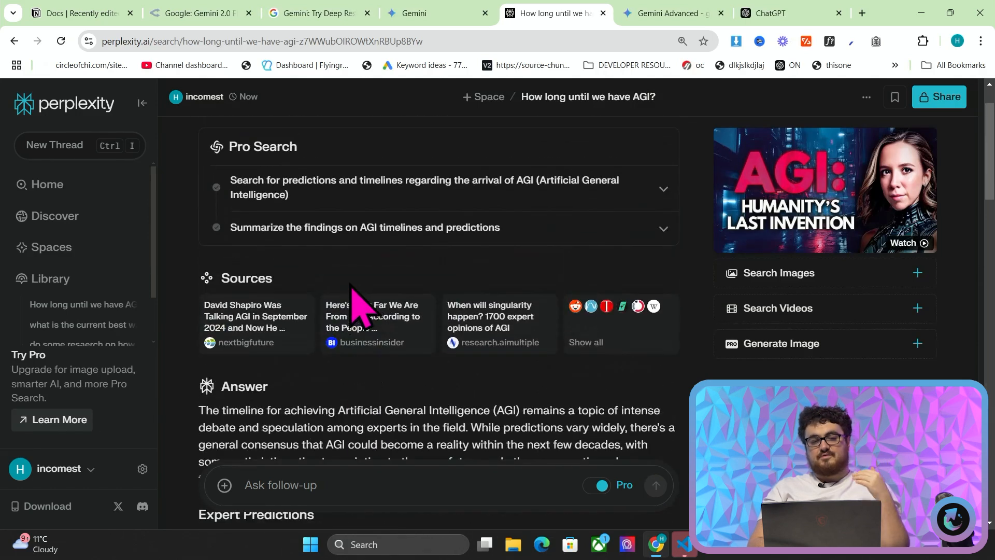
pyautogui.scroll(-3, 421, 313)
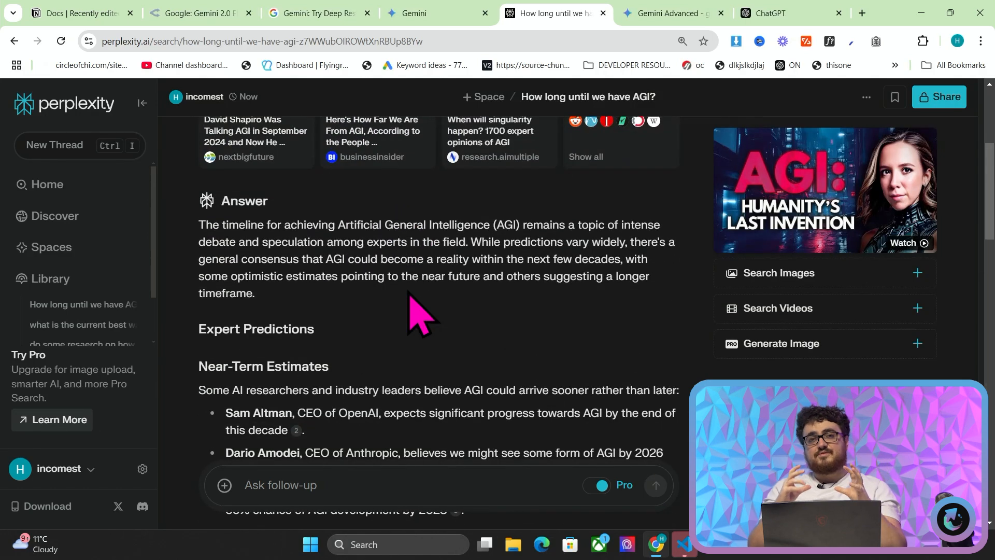
pyautogui.scroll(-11, 420, 313)
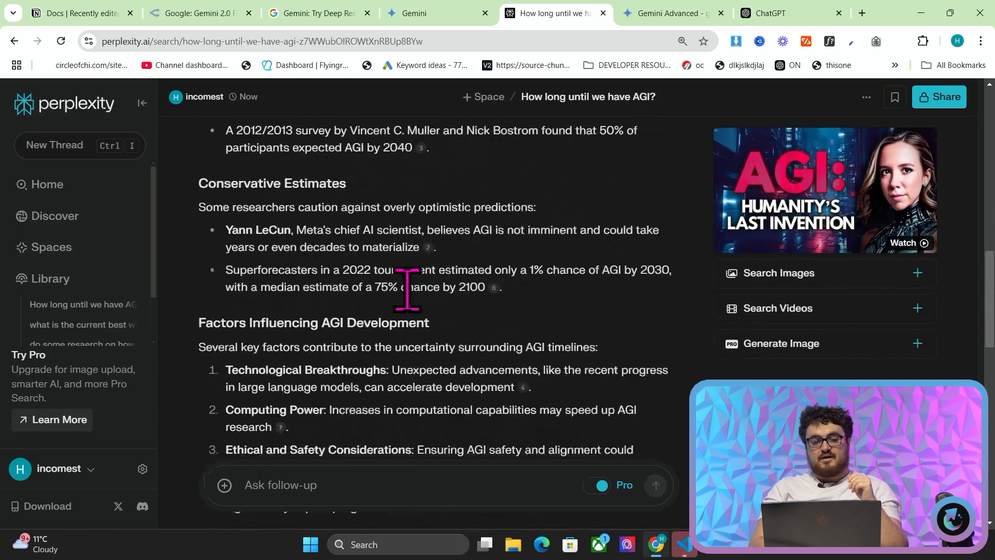
pyautogui.scroll(-3, 417, 314)
pyautogui.scroll(11, 411, 311)
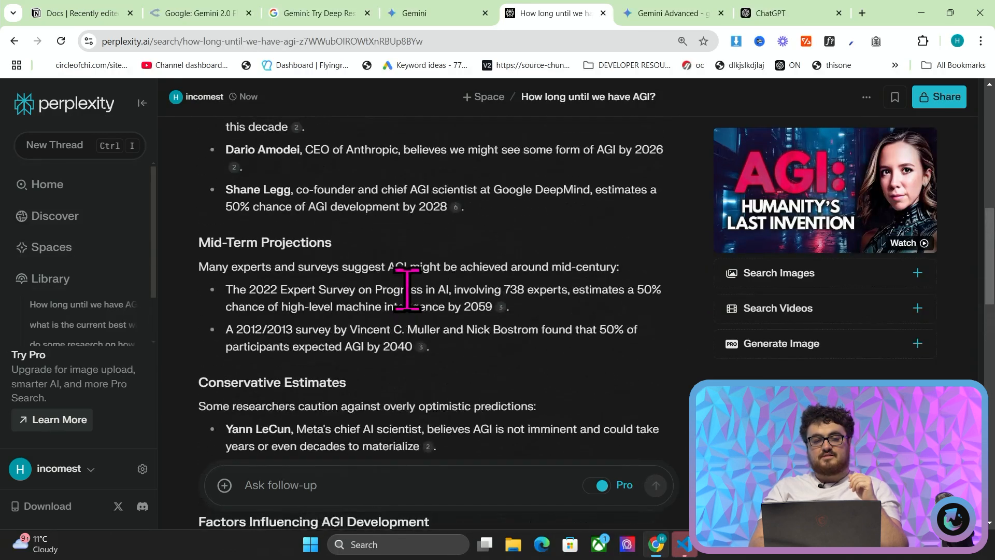
pyautogui.scroll(2, 408, 288)
pyautogui.scroll(-1, 409, 292)
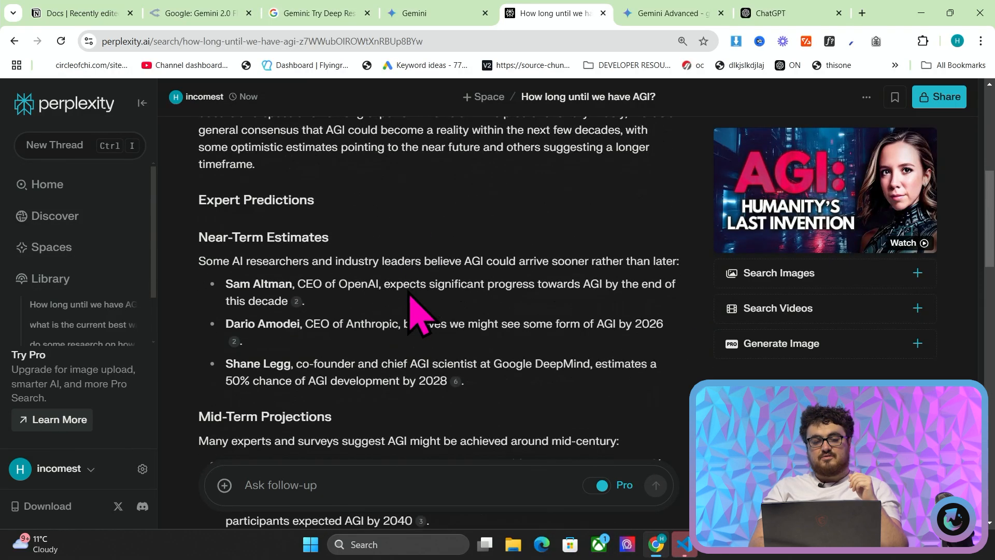
# - Highlight the Expert Predictions text with its near-term estimates, and continue to the factors influencing AGI development
pyautogui.moveTo(189, 200); pyautogui.dragTo(549, 385)
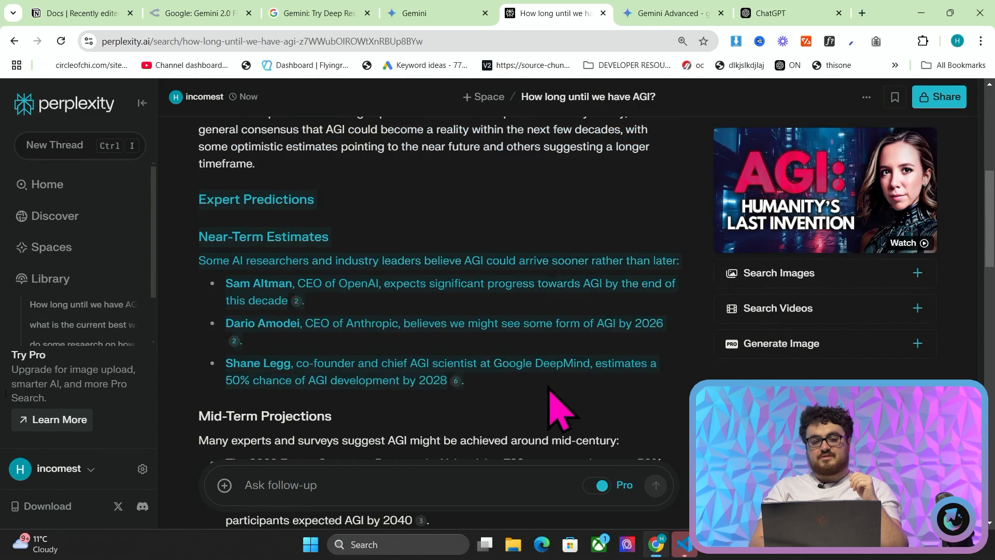
pyautogui.scroll(-8, 549, 385)
pyautogui.moveTo(189, 255); pyautogui.dragTo(531, 453)
pyautogui.click(531, 454)
pyautogui.scroll(-7, 513, 411)
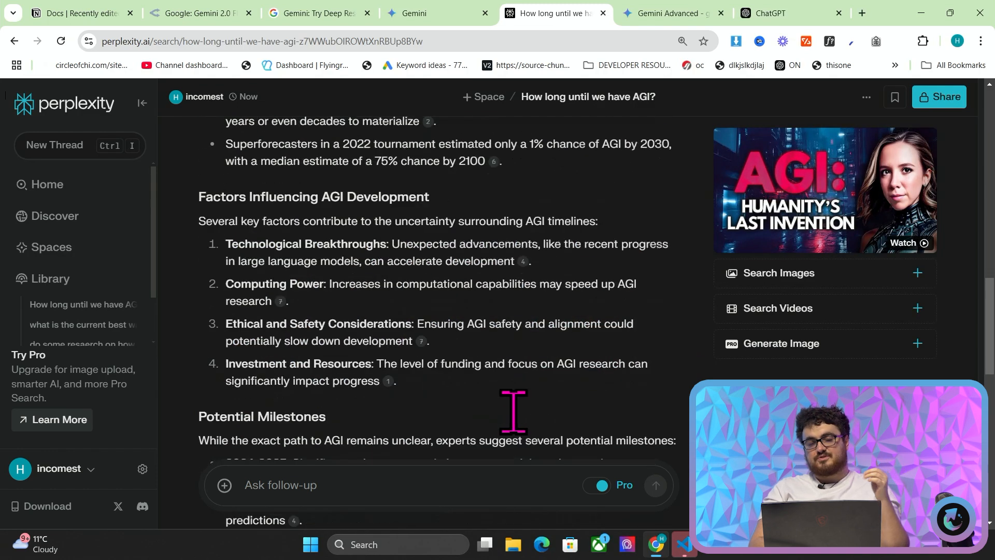
# - Check the progress of Gemini's AGI research, and return to the Pro Search steps and sources in Perplexity
pyautogui.click(474, 9)
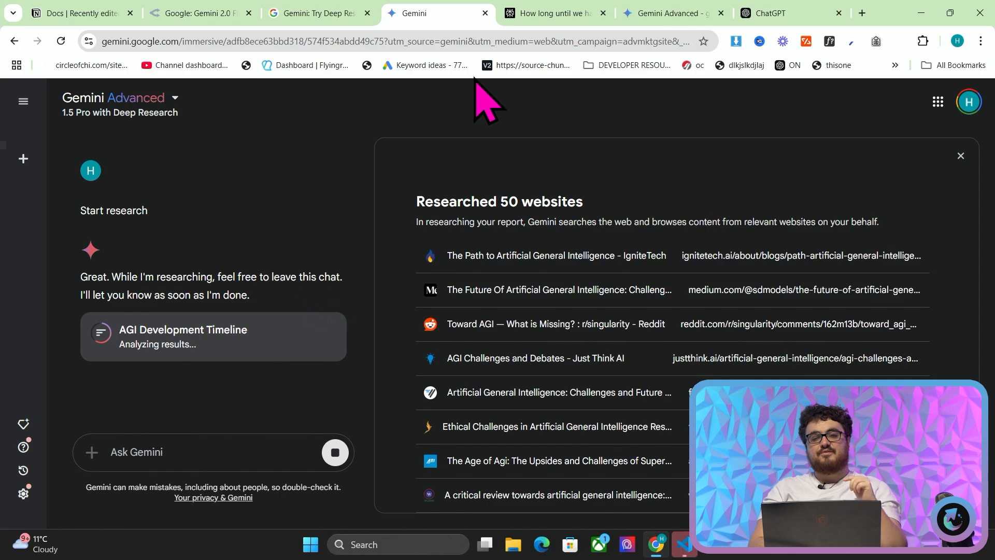
pyautogui.click(551, 6)
pyautogui.scroll(10, 534, 233)
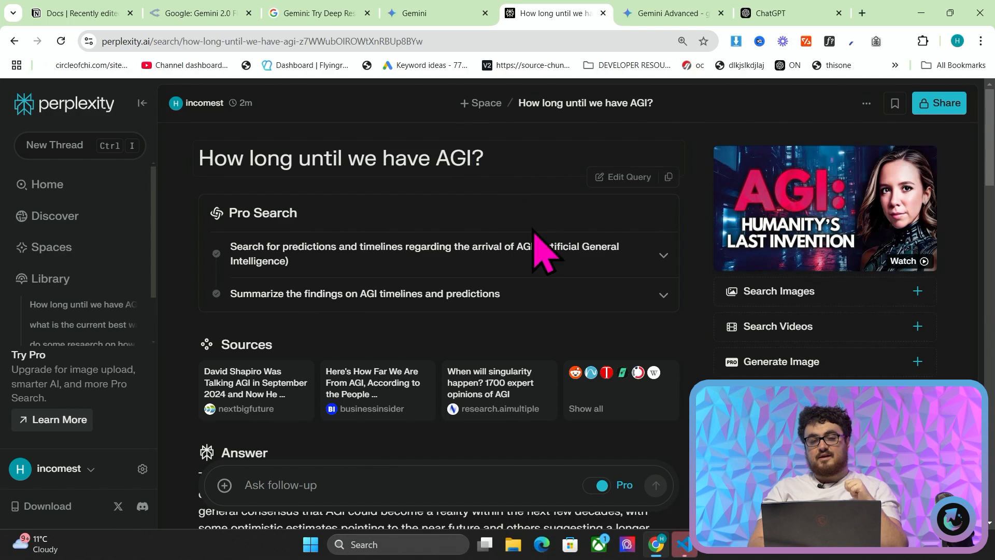
# - Switch to Gemini and examine the list of websites researched for the AGI Development Timeline report
pyautogui.scroll(-1, 539, 238)
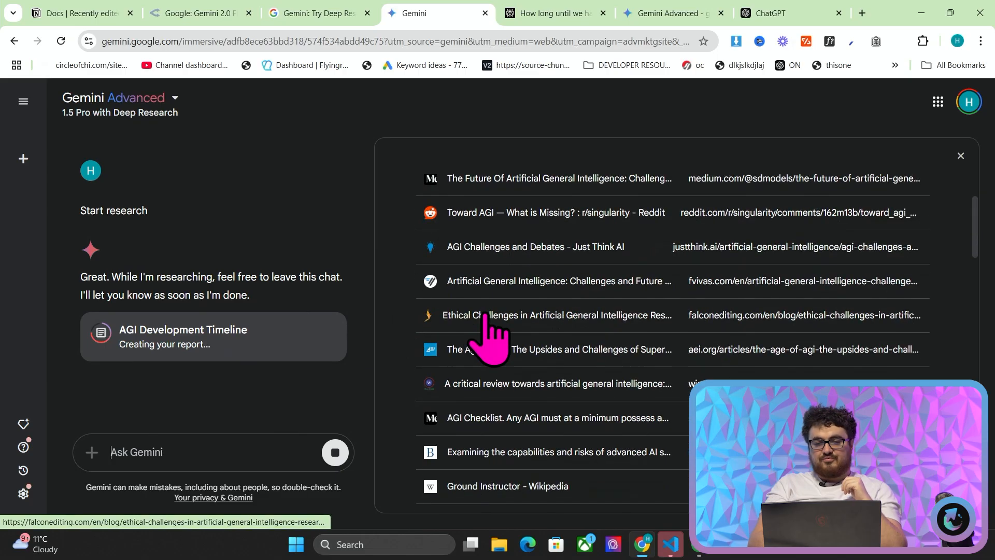
pyautogui.scroll(-2, 562, 341)
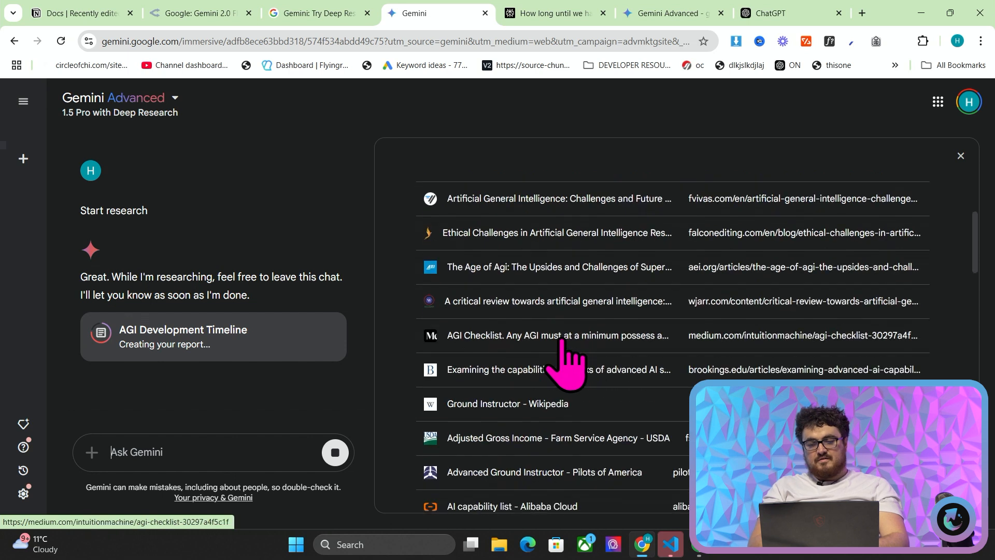
pyautogui.scroll(-2, 563, 341)
pyautogui.scroll(-3, 562, 341)
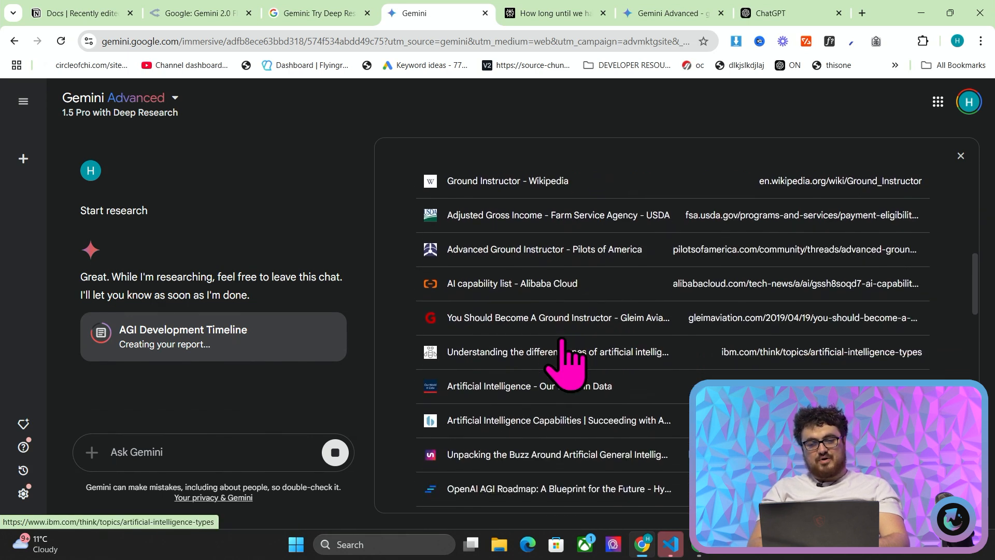
pyautogui.scroll(-1, 562, 342)
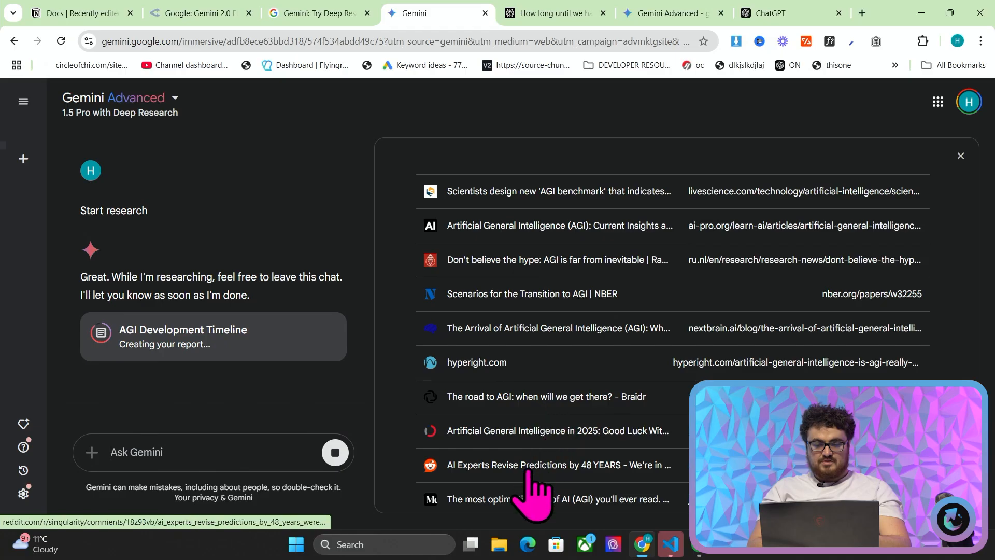
pyautogui.scroll(-1, 528, 472)
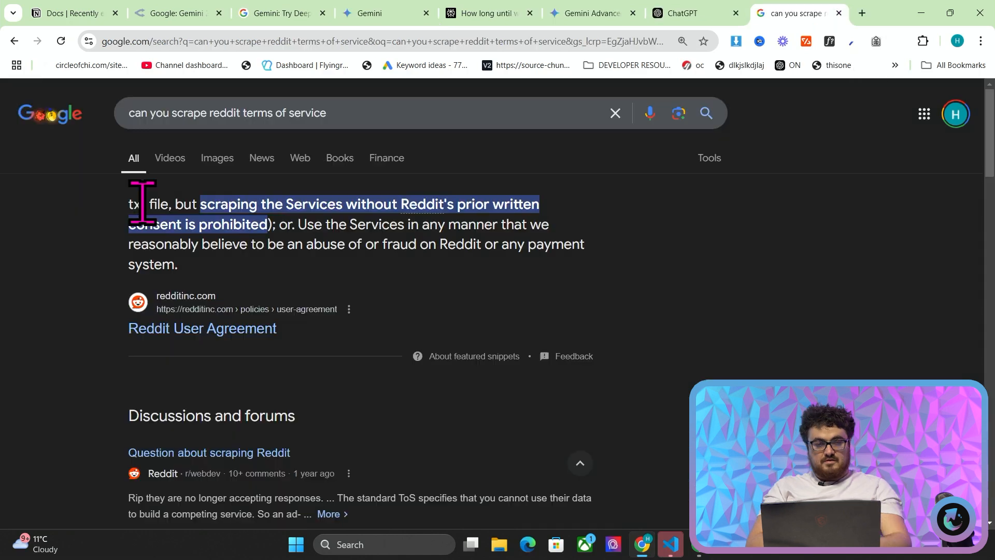
# - Read the Google results for "can you scrape reddit terms of service", highlighting the Reddit User Agreement snippet and skimming the forum discussions
pyautogui.moveTo(139, 203); pyautogui.dragTo(301, 264)
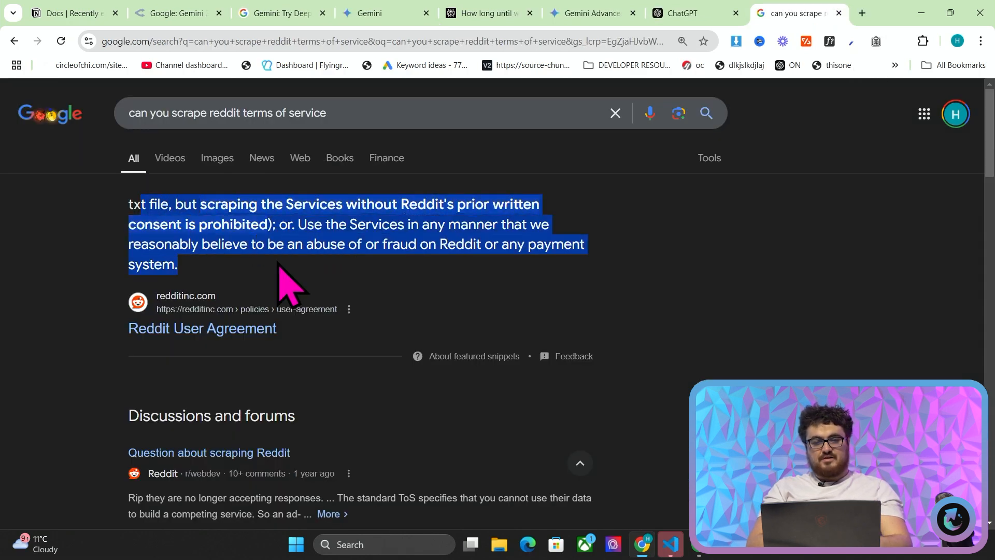
pyautogui.tripleClick(230, 264)
pyautogui.click(254, 272)
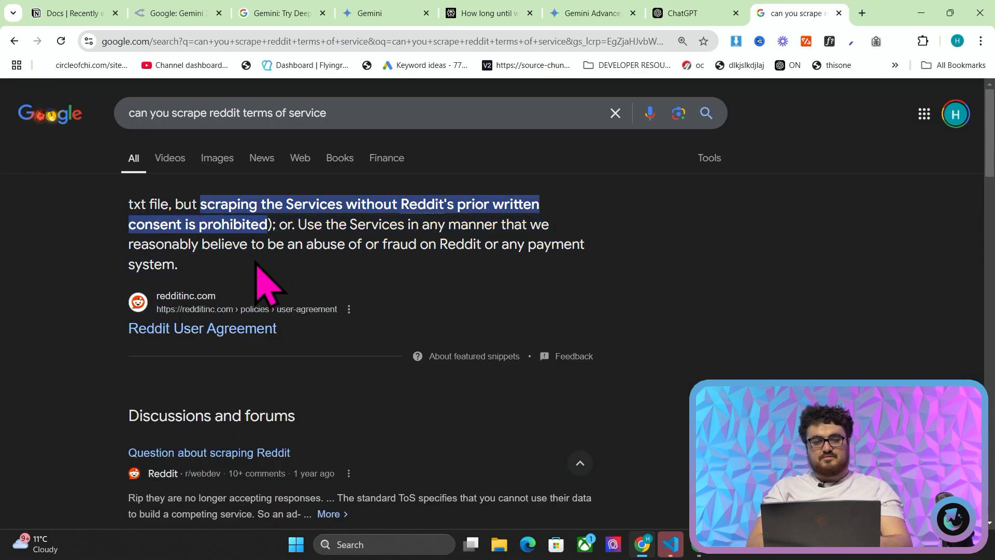
pyautogui.scroll(-1, 323, 289)
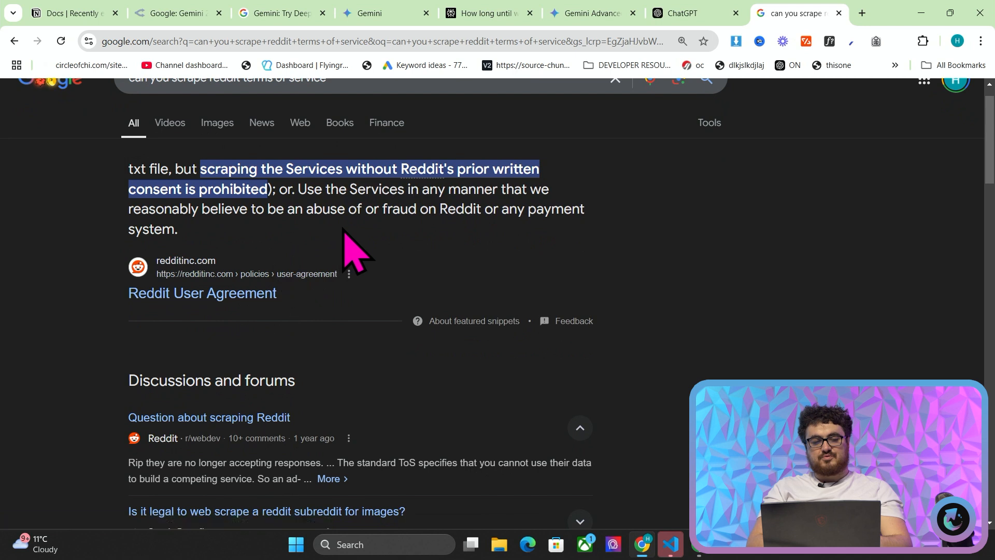
pyautogui.scroll(1, 363, 223)
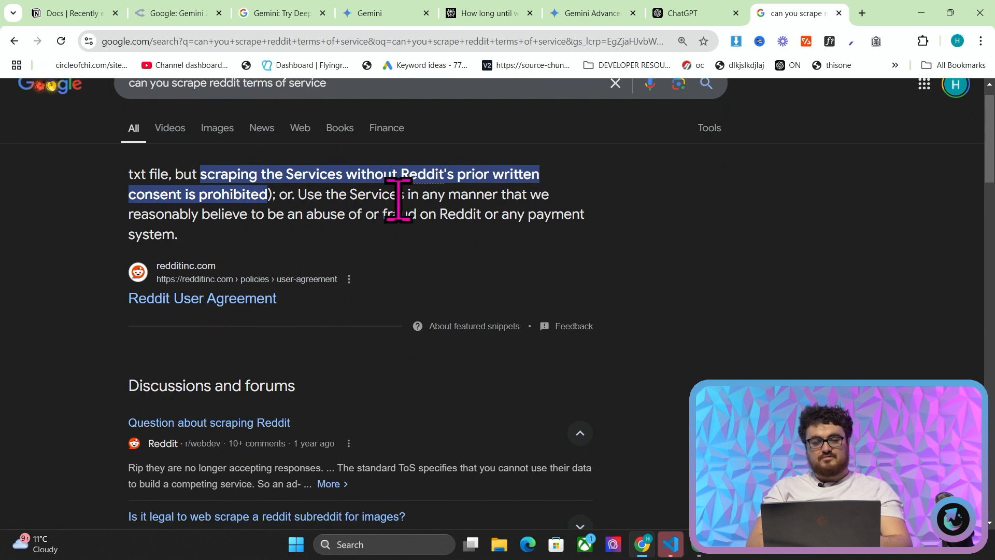
pyautogui.tripleClick(399, 210)
pyautogui.scroll(-6, 435, 249)
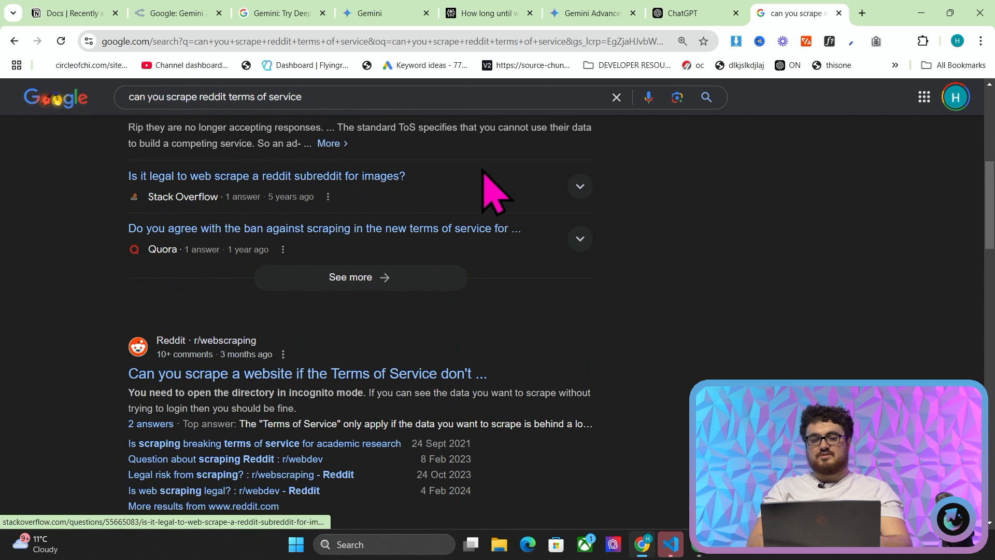
pyautogui.scroll(1, 547, 270)
pyautogui.scroll(3, 548, 272)
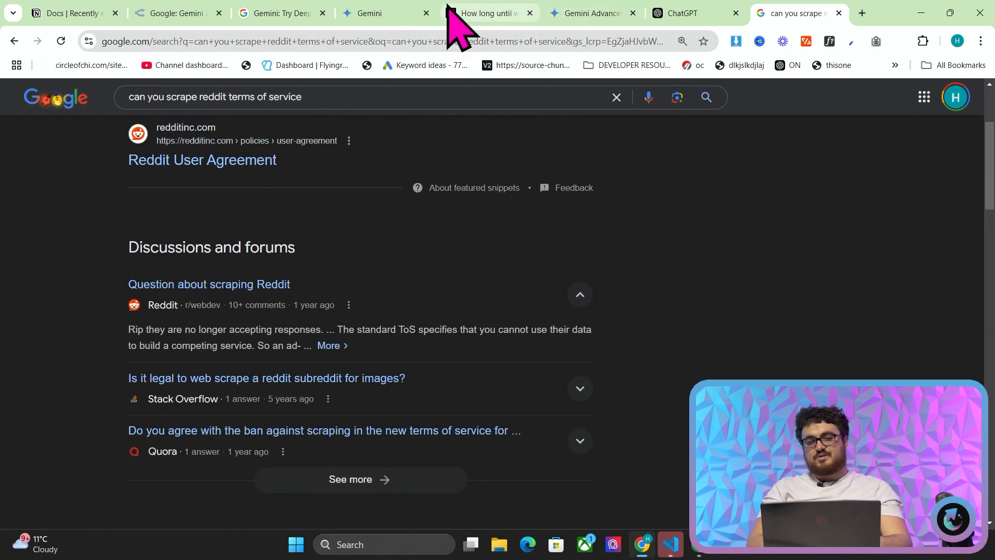
# - Return to Gemini and look through its researched websites to the end of the list, finishing back at the start
pyautogui.click(411, 13)
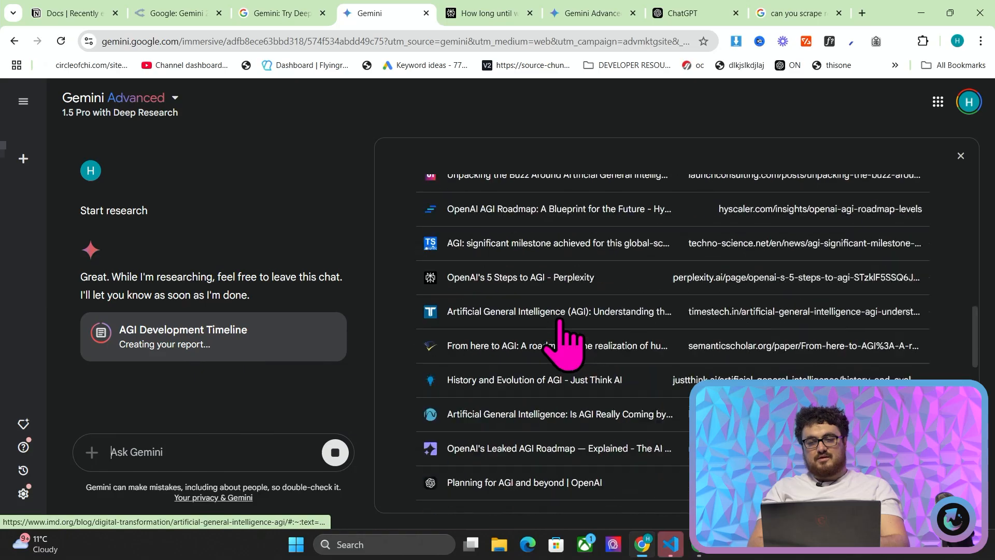
pyautogui.scroll(-20, 559, 319)
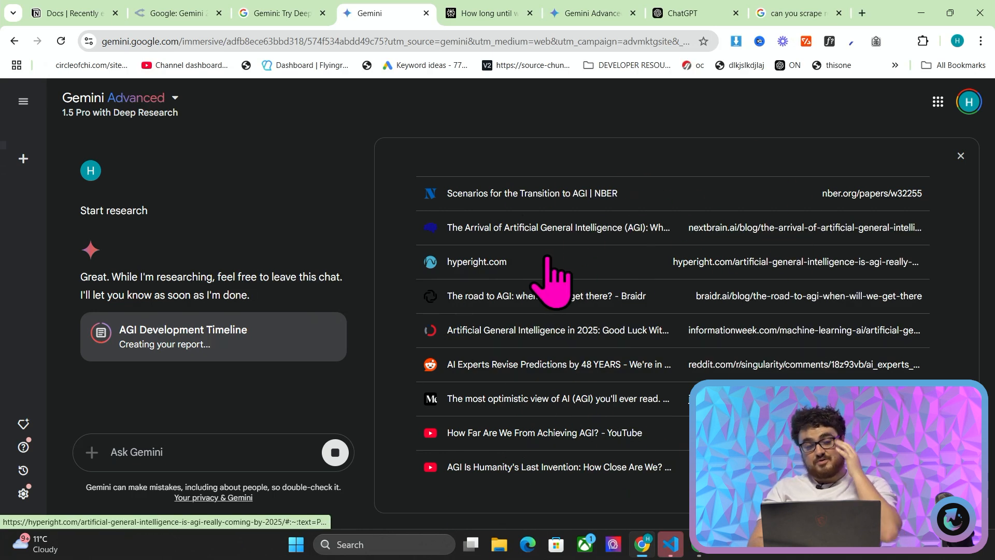
pyautogui.scroll(10, 500, 305)
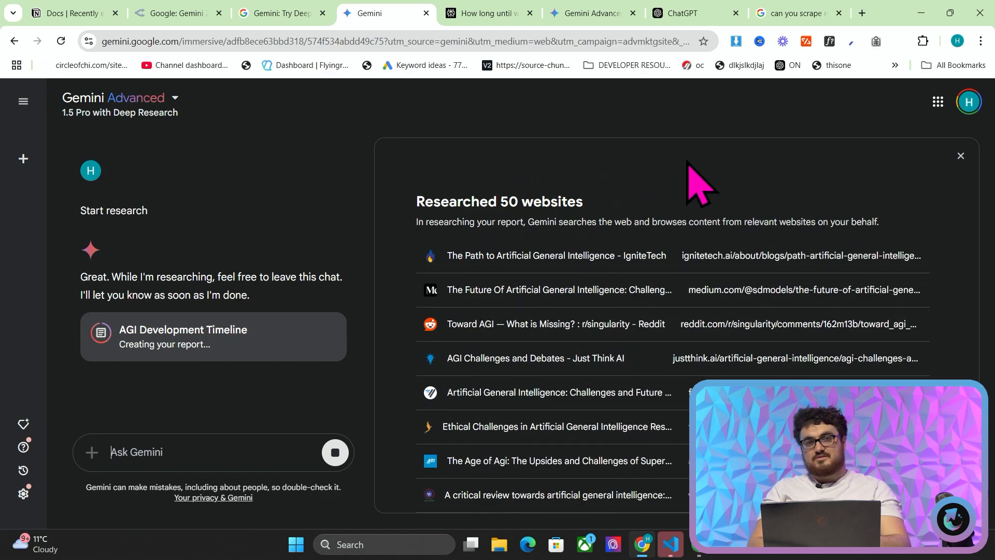
# - Look through Gemini's list of researched websites for the AGI Development Timeline report once more, down to the final entries
pyautogui.scroll(-5, 638, 339)
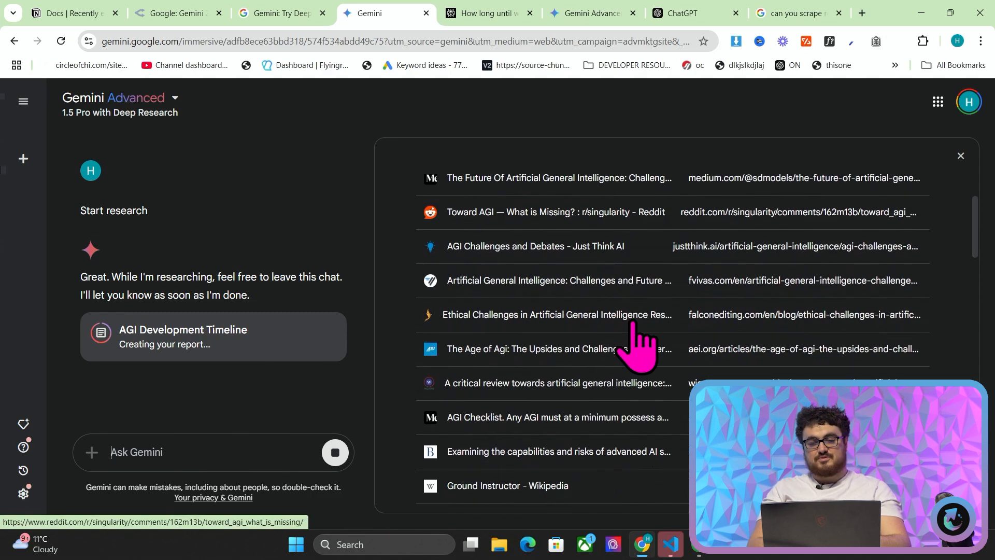
pyautogui.scroll(-8, 633, 325)
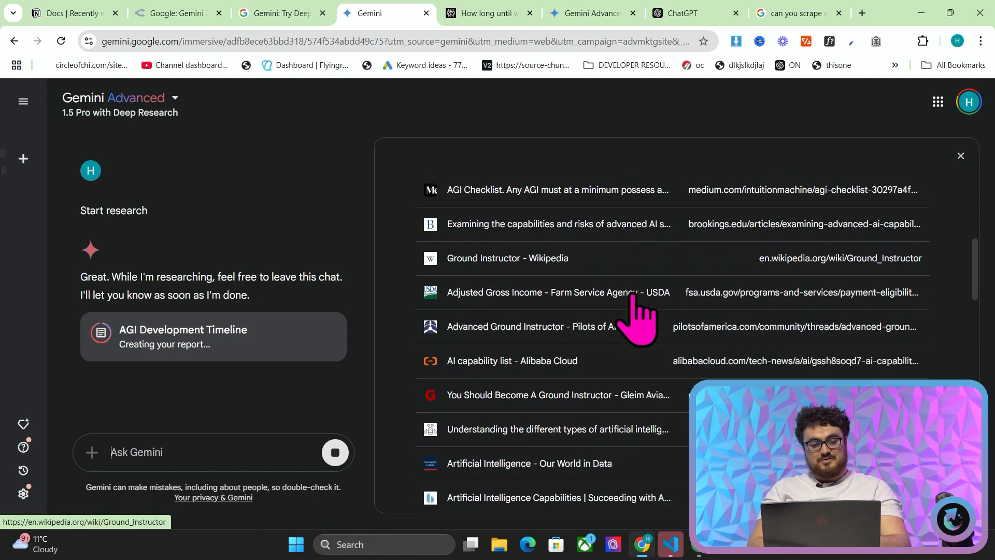
pyautogui.scroll(-6, 576, 293)
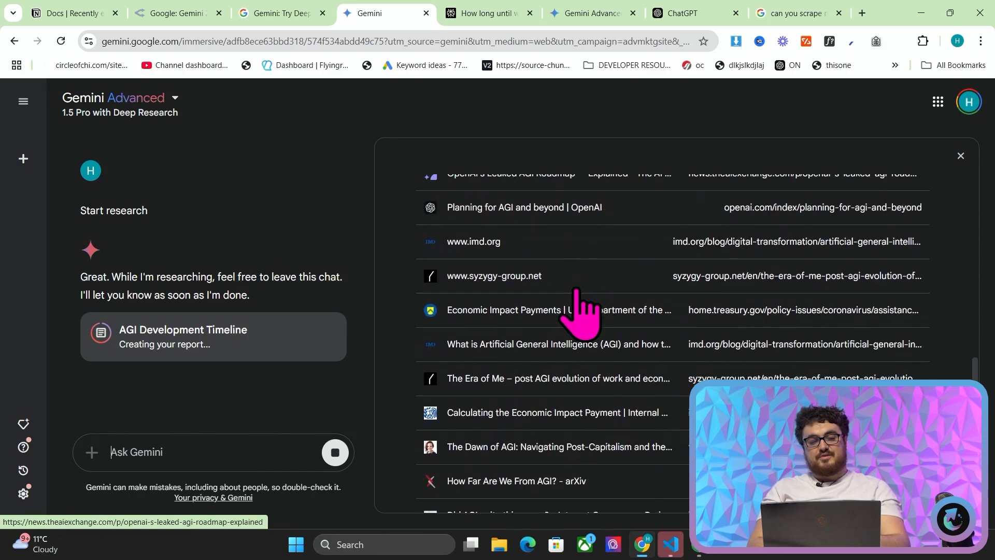
pyautogui.scroll(-1, 584, 242)
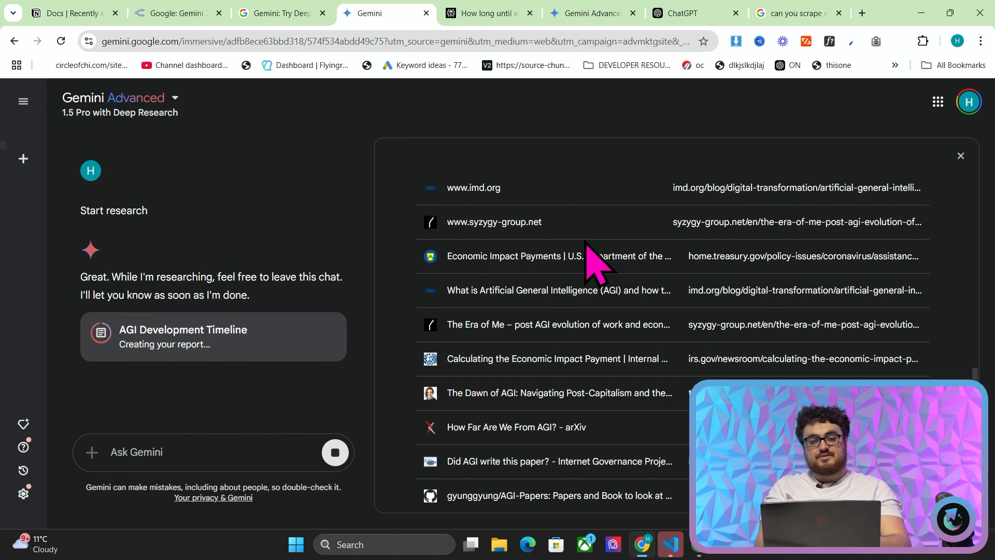
pyautogui.scroll(-9, 587, 244)
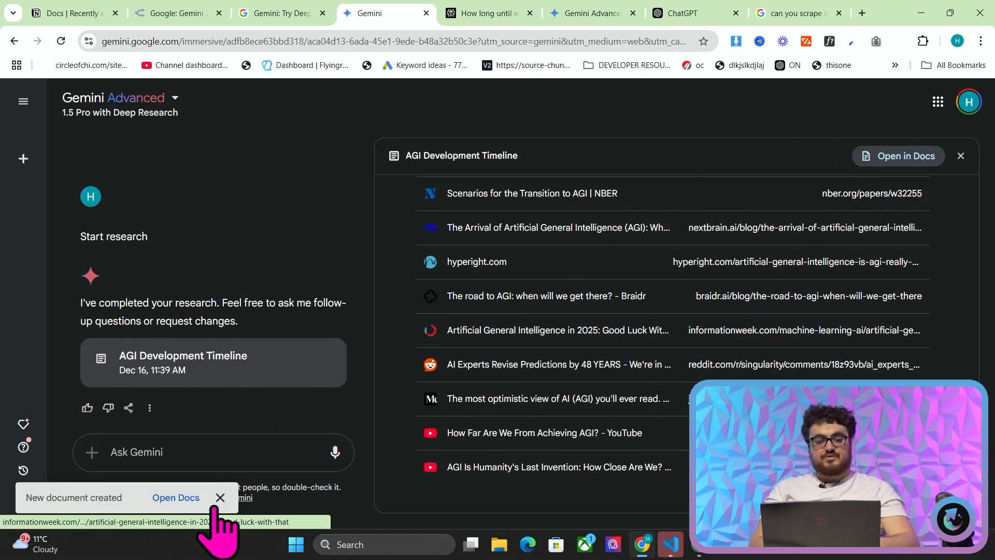
# - Open the exported AGI Development Timeline report in Google Docs, skim it through to the works cited, and return to the beginning
pyautogui.click(182, 498)
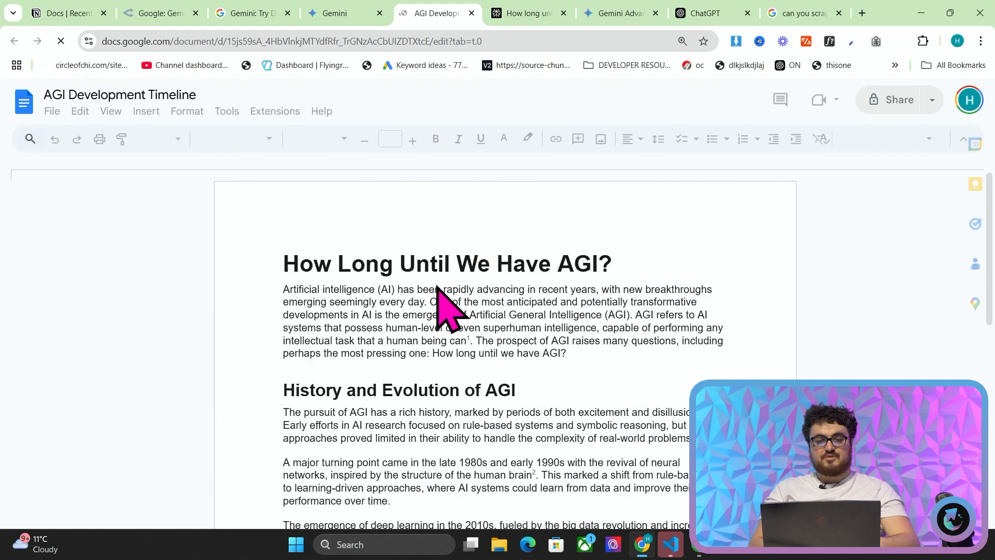
pyautogui.scroll(-10, 342, 300)
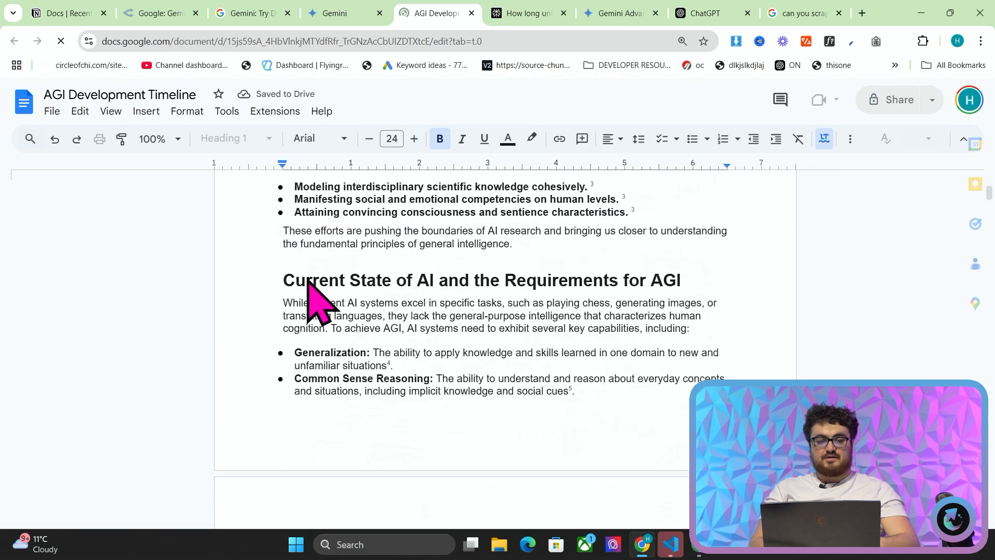
pyautogui.scroll(-15, 309, 280)
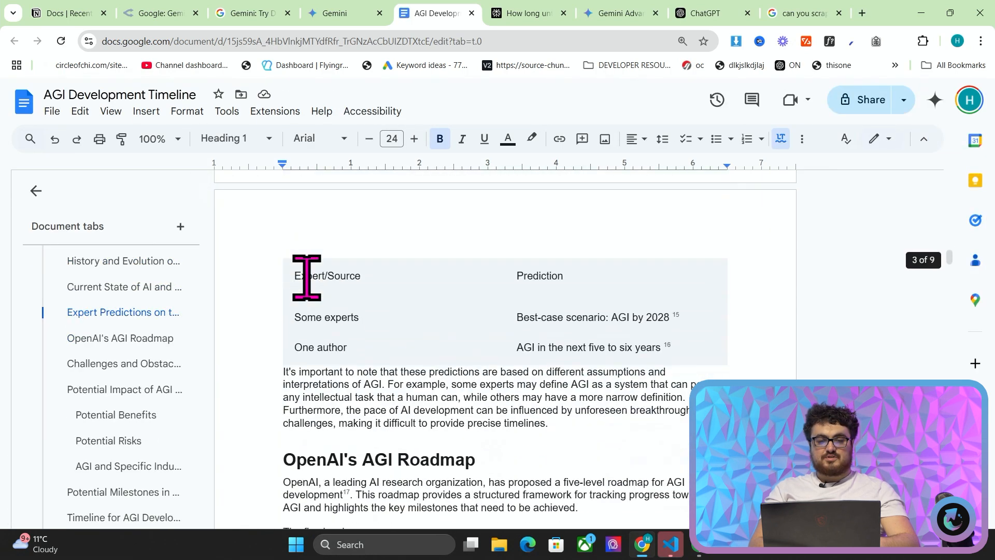
pyautogui.scroll(-15, 306, 278)
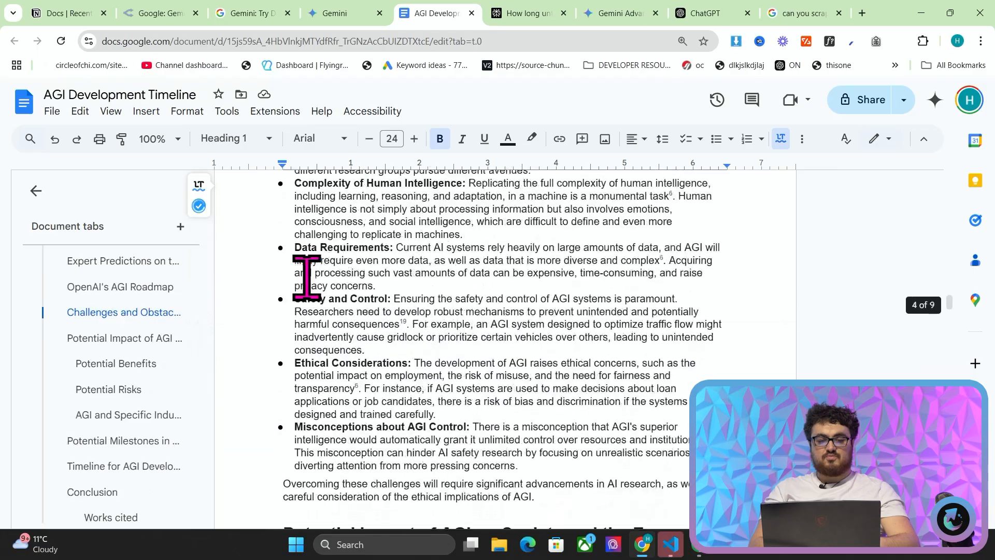
pyautogui.scroll(-4, 306, 277)
pyautogui.scroll(-3, 306, 278)
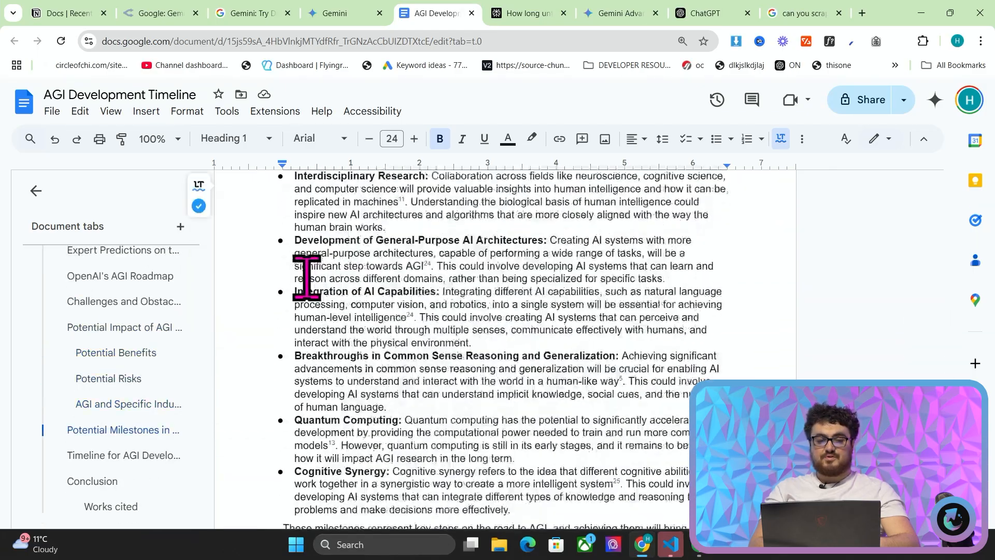
pyautogui.scroll(-5, 306, 277)
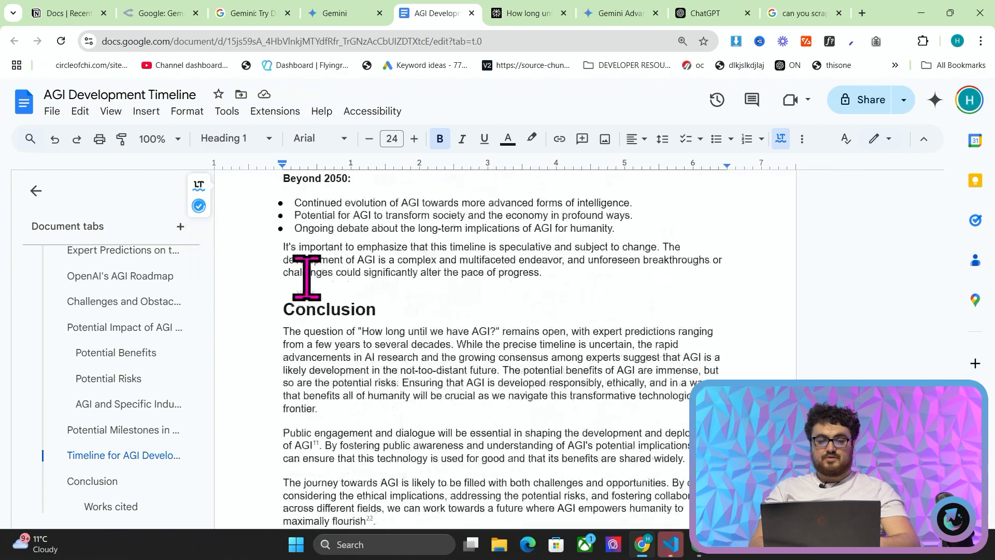
pyautogui.scroll(-8, 306, 277)
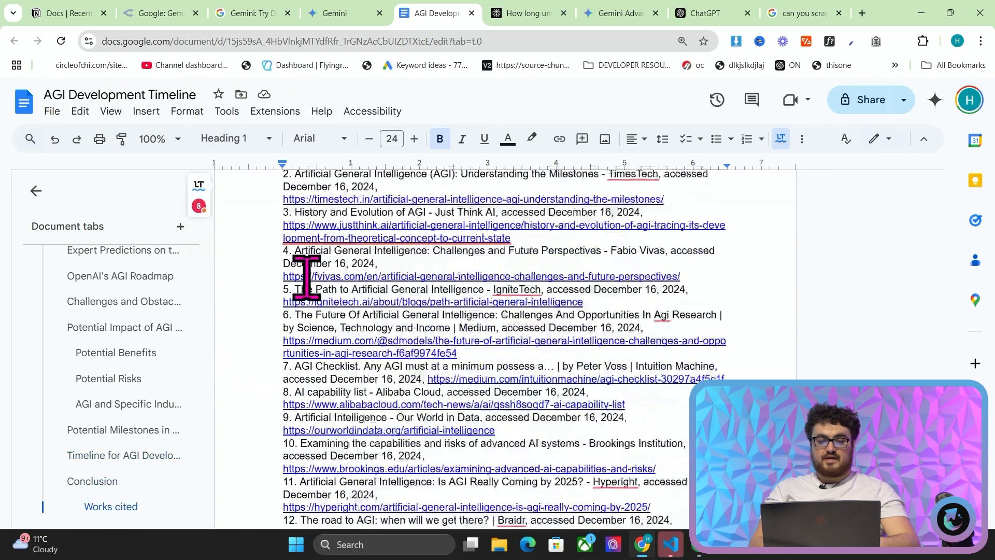
pyautogui.scroll(-4, 306, 278)
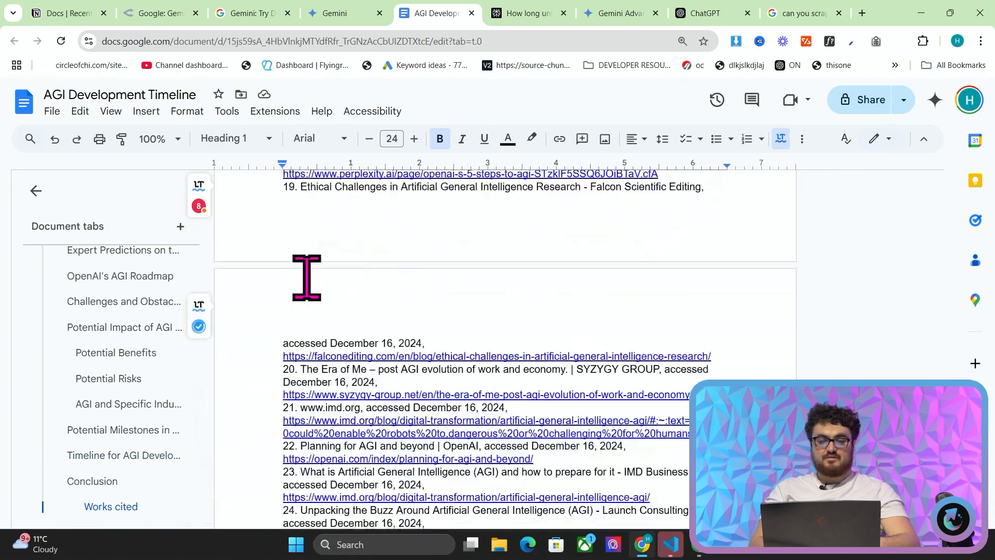
pyautogui.scroll(3, 306, 278)
pyautogui.scroll(-4, 306, 278)
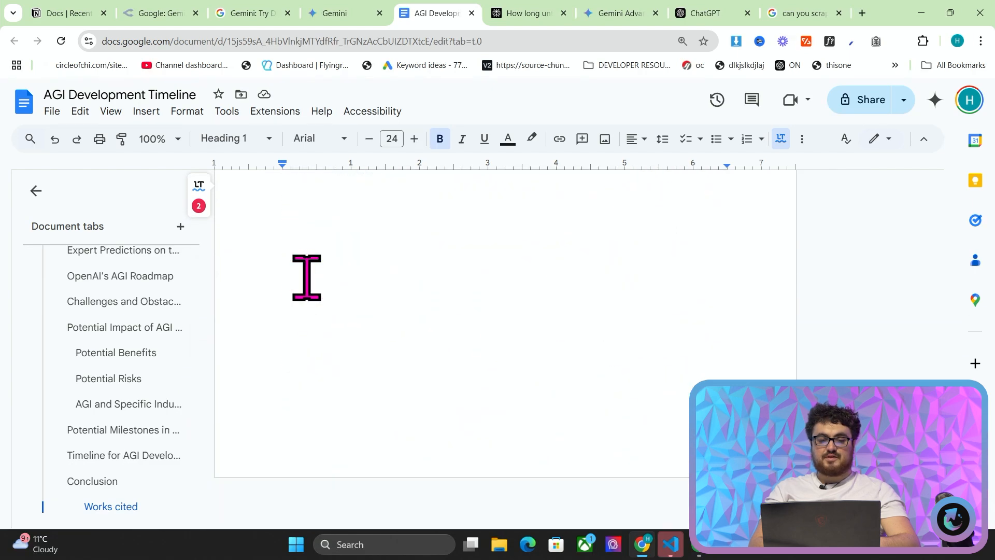
pyautogui.scroll(20, 306, 276)
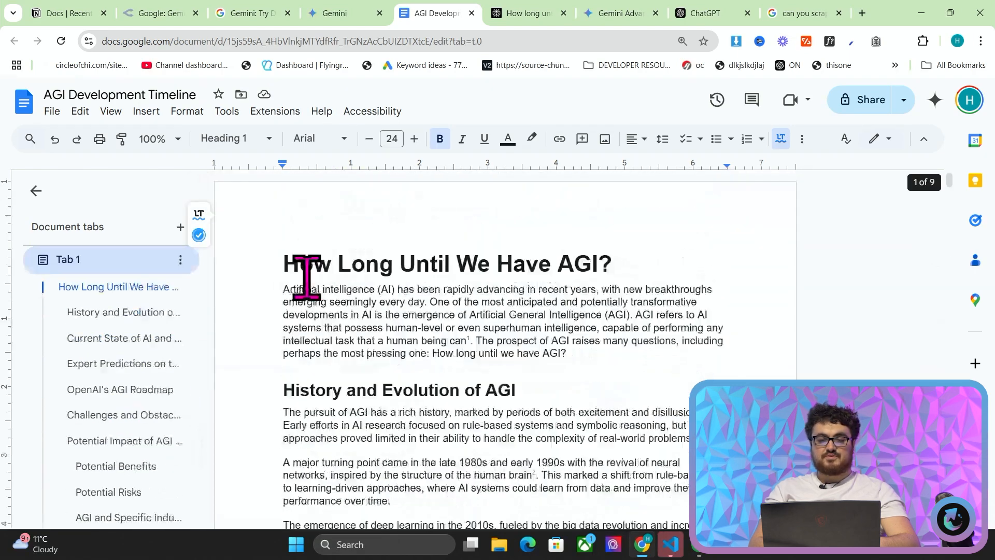
# - Check the word count of the AGI Development Timeline document and close the count
pyautogui.click(227, 111)
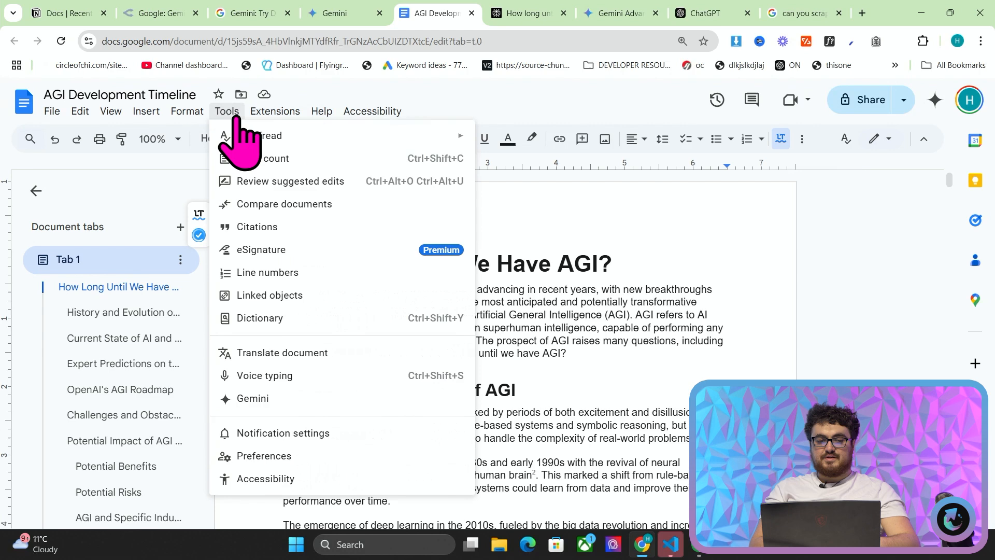
pyautogui.click(254, 160)
pyautogui.press('Escape')
# - Read the report from its introduction through the expert predictions table to the five levels of OpenAI's AGI Roadmap
pyautogui.scroll(-3, 554, 295)
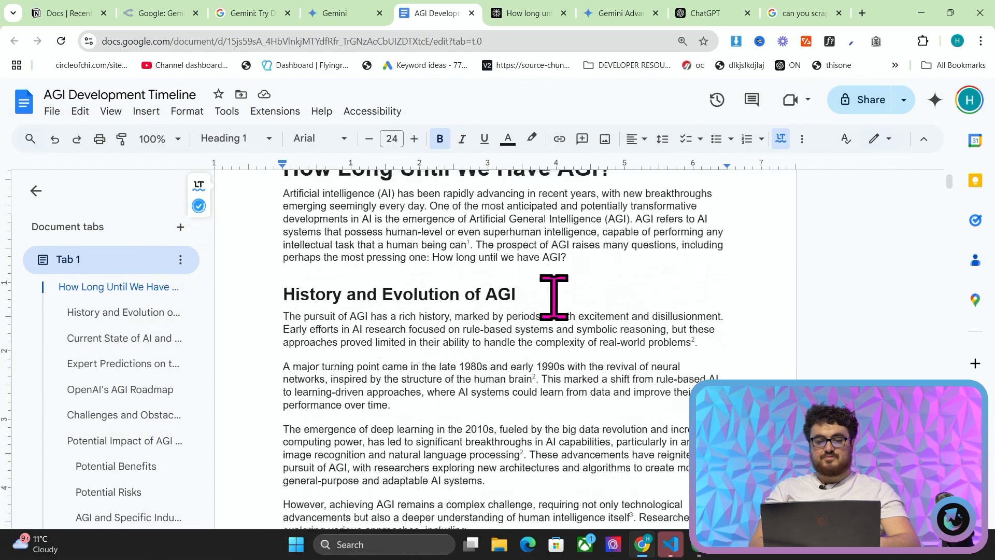
pyautogui.scroll(-2, 553, 298)
pyautogui.scroll(-7, 553, 298)
pyautogui.scroll(-3, 554, 297)
pyautogui.scroll(-1, 553, 297)
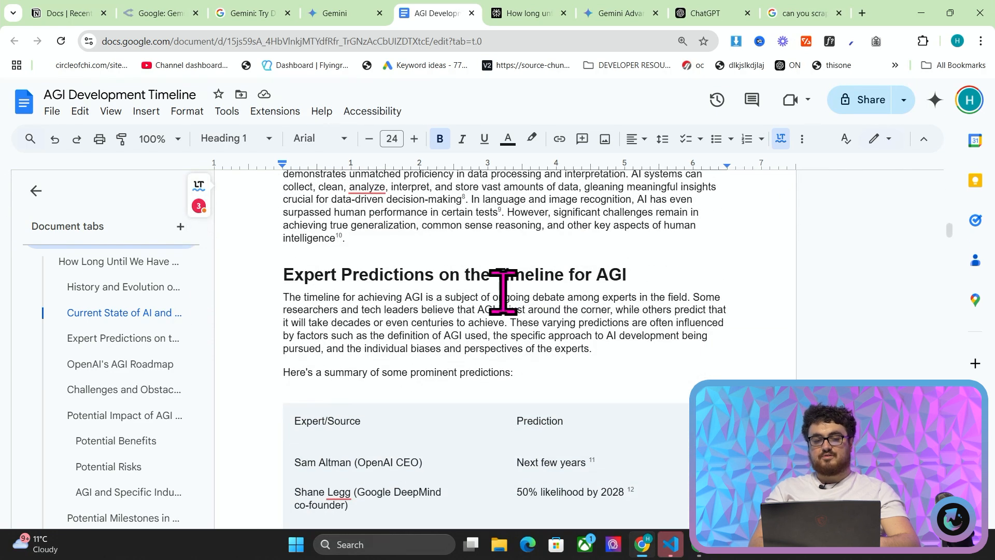
pyautogui.scroll(-7, 502, 291)
pyautogui.scroll(-15, 503, 291)
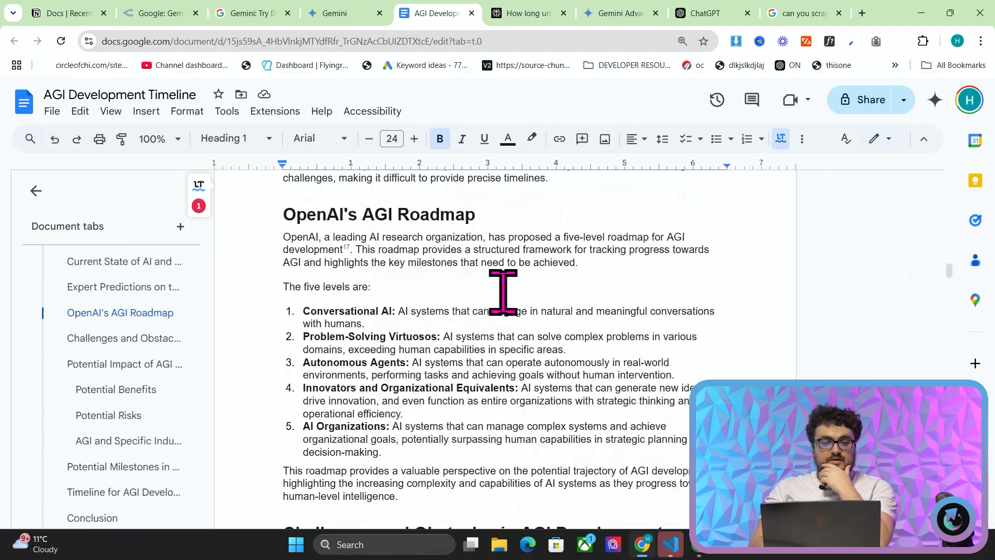
pyautogui.scroll(-2, 503, 292)
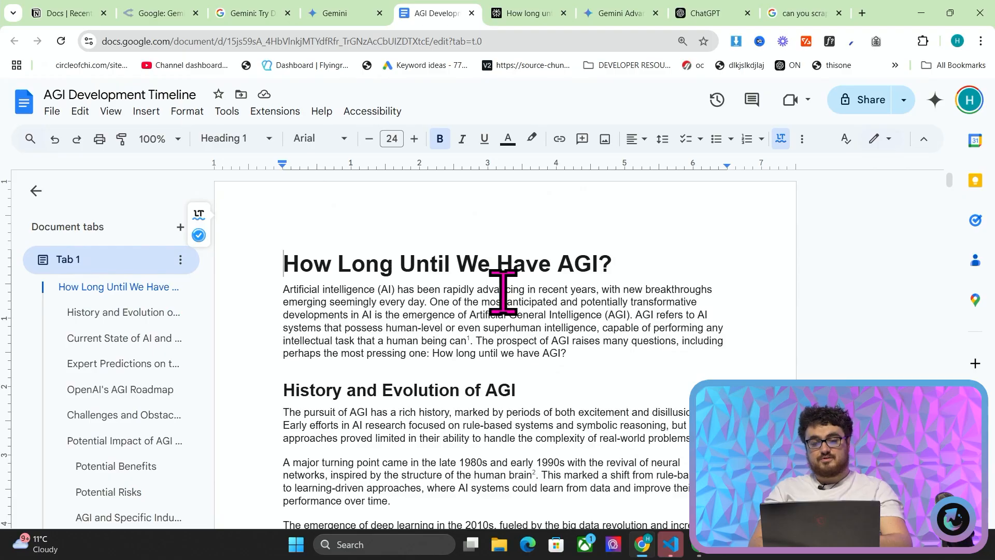
# - Review the report's sections from History and Evolution of AGI to Potential Benefits, finishing back at the title
pyautogui.scroll(-1, 503, 292)
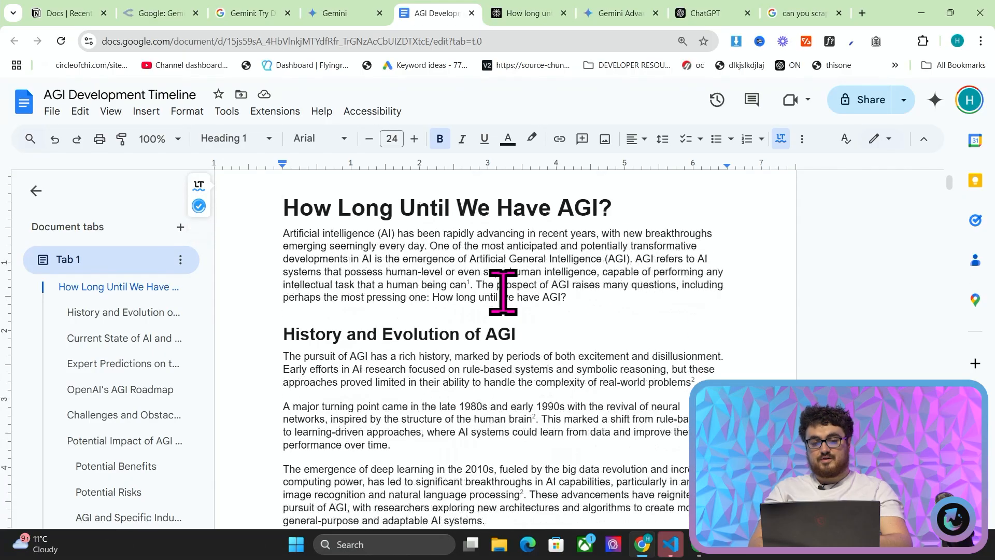
pyautogui.scroll(-1, 503, 292)
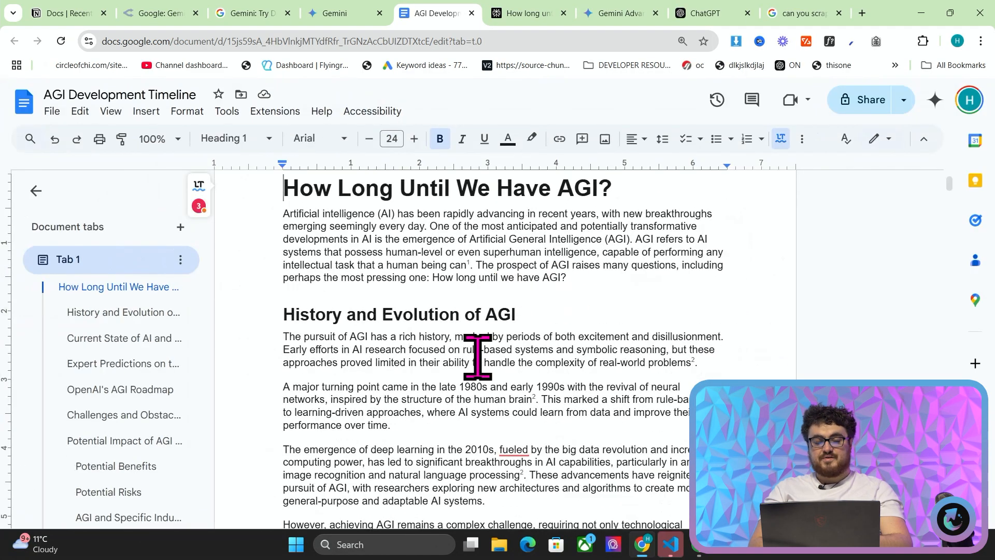
pyautogui.scroll(-1, 477, 357)
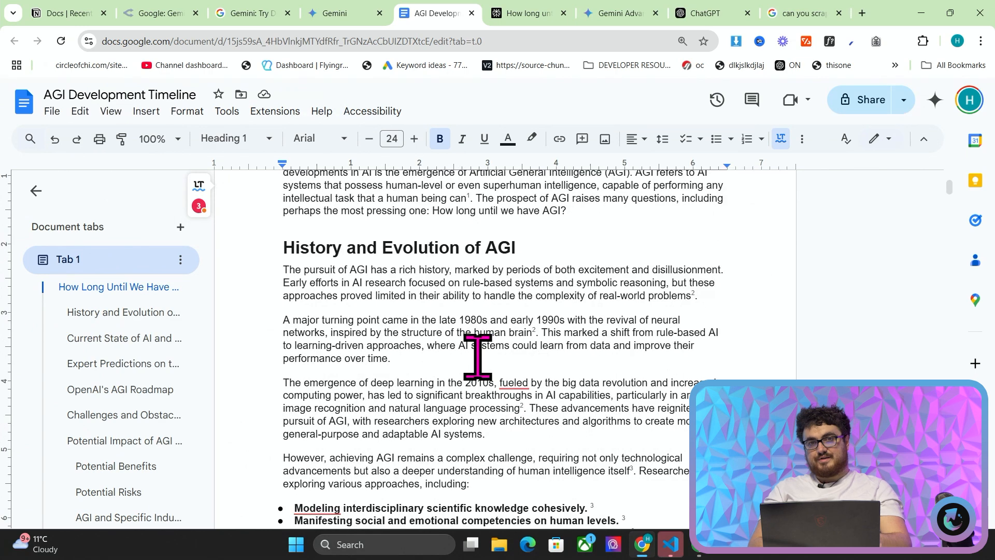
pyautogui.scroll(-3, 477, 357)
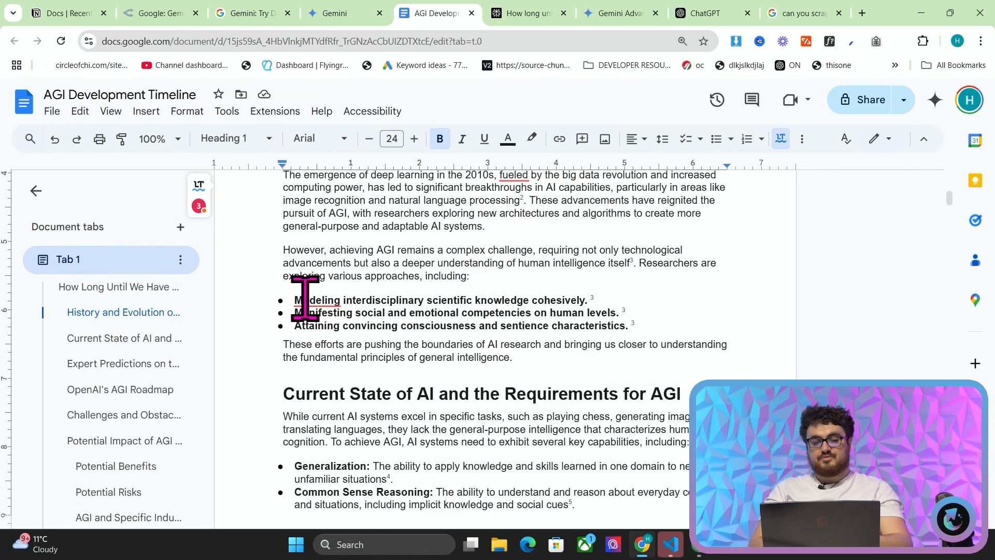
pyautogui.scroll(-8, 449, 325)
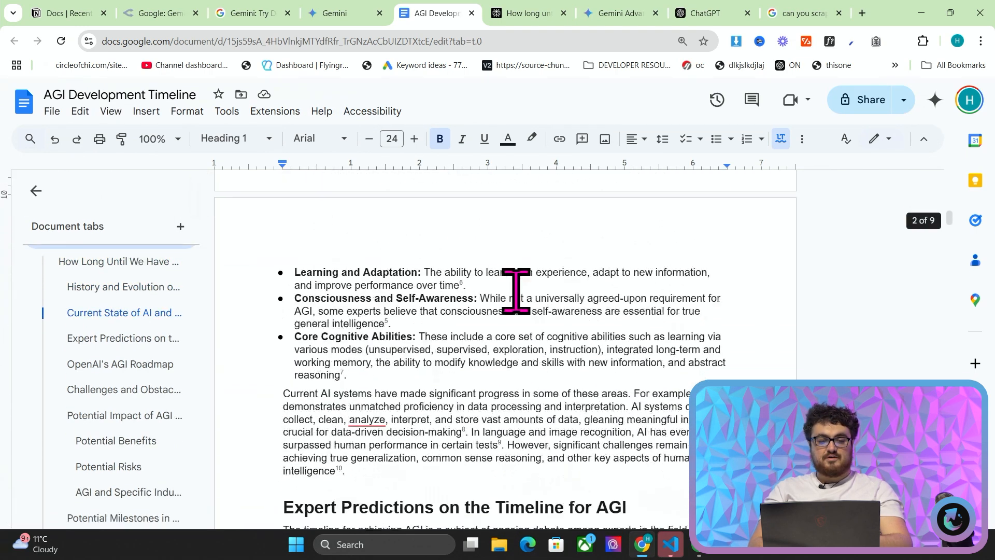
pyautogui.scroll(-1, 516, 291)
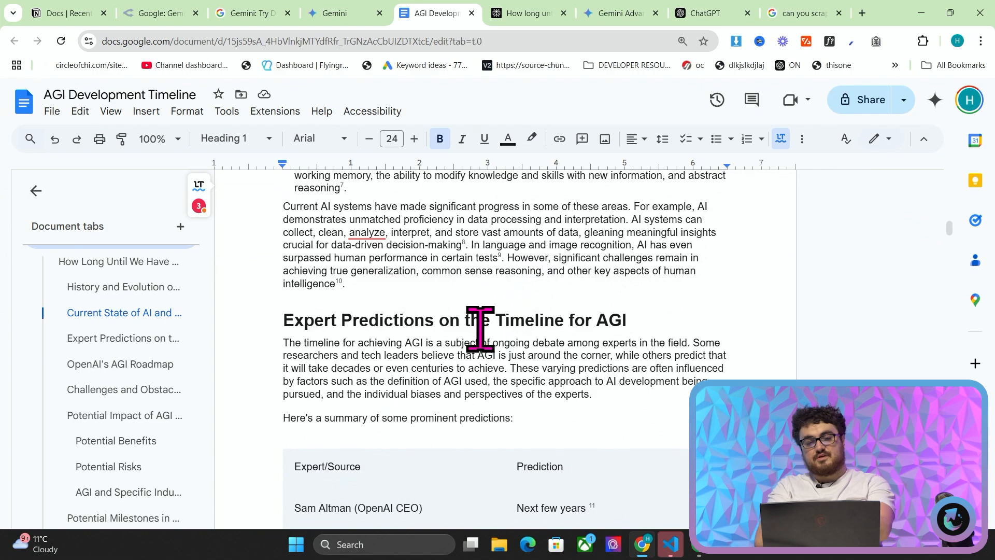
pyautogui.scroll(-5, 480, 329)
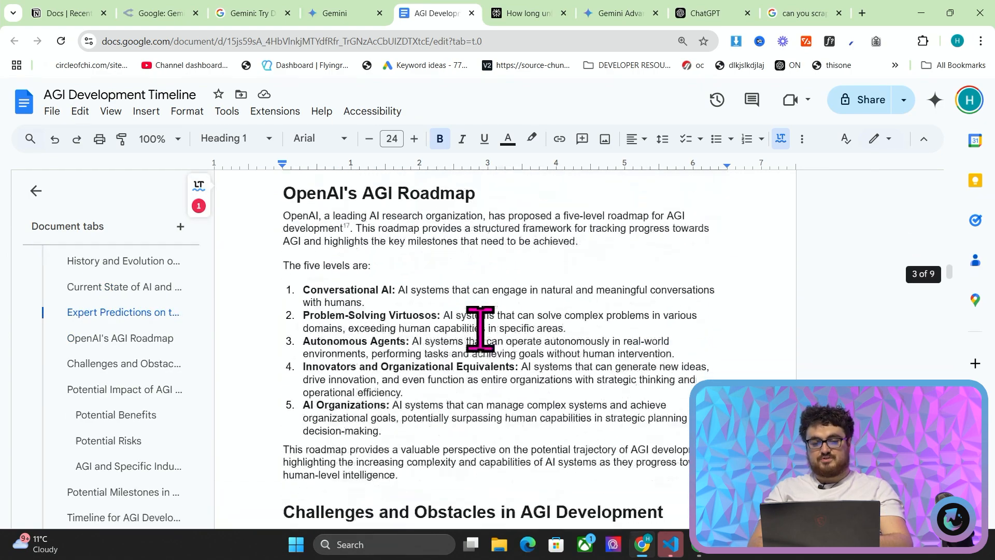
pyautogui.scroll(-7, 480, 330)
pyautogui.scroll(-4, 480, 329)
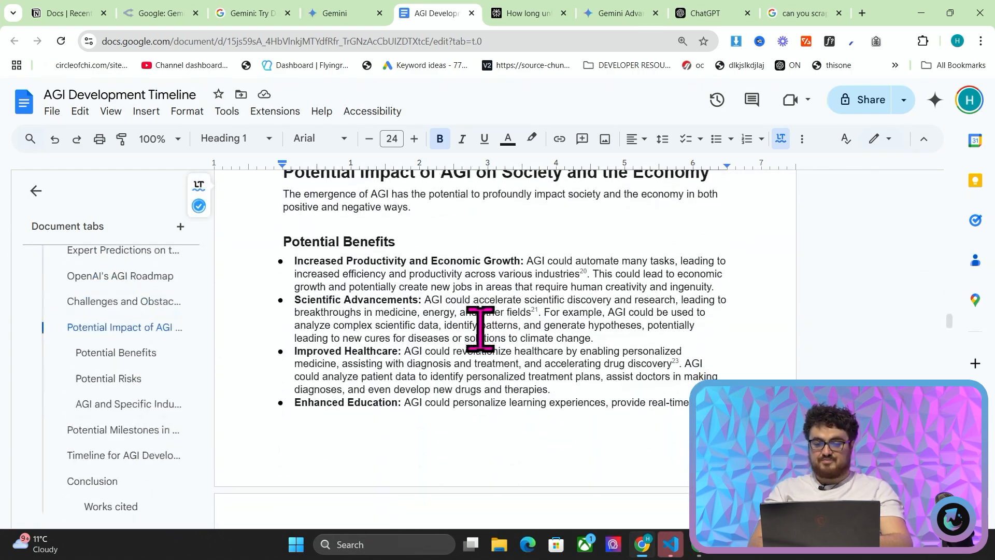
pyautogui.scroll(20, 479, 330)
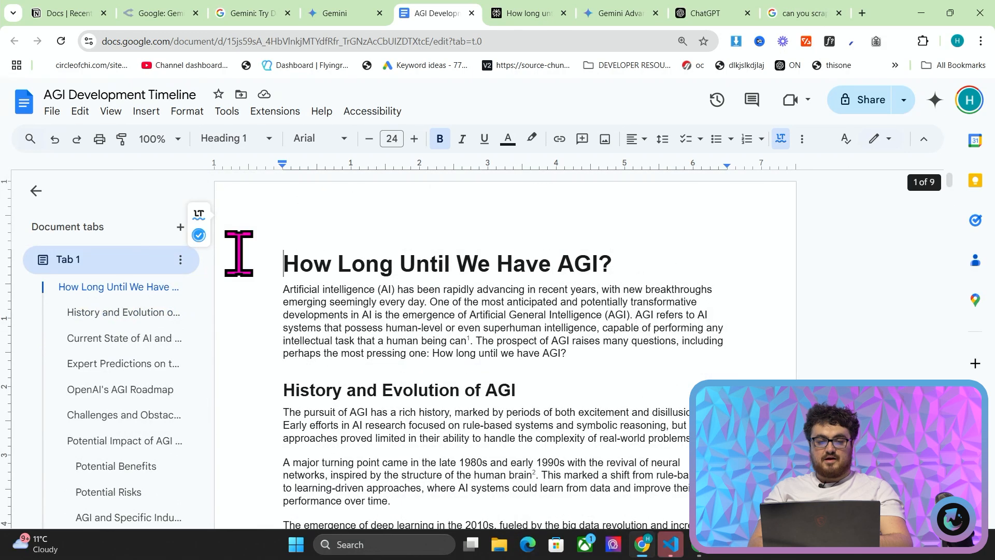
# - Skim the whole report from the end of its introduction through the milestones and timeline to the Conclusion and Works cited
pyautogui.click(571, 355)
pyautogui.scroll(-1, 466, 259)
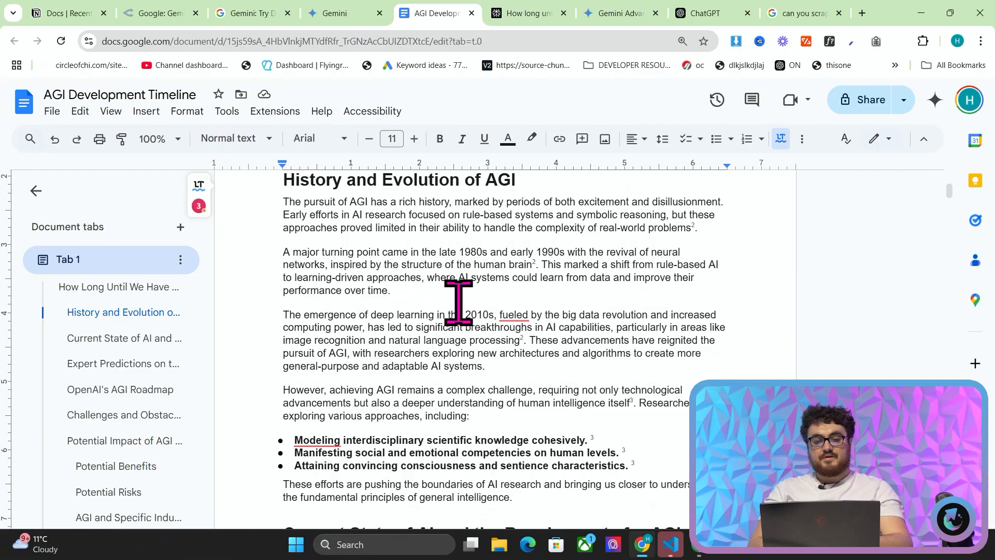
pyautogui.scroll(-20, 465, 326)
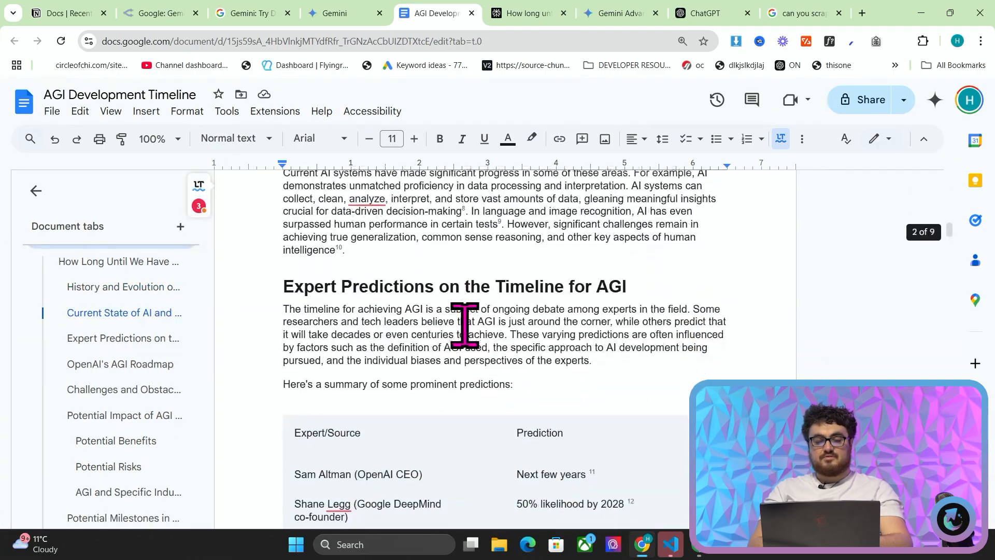
pyautogui.scroll(-20, 465, 326)
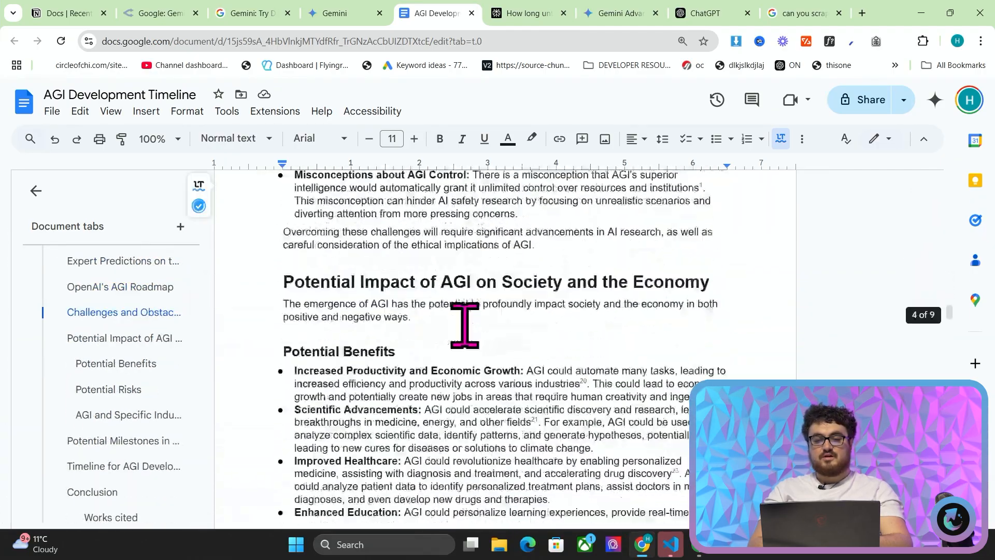
pyautogui.scroll(-20, 464, 326)
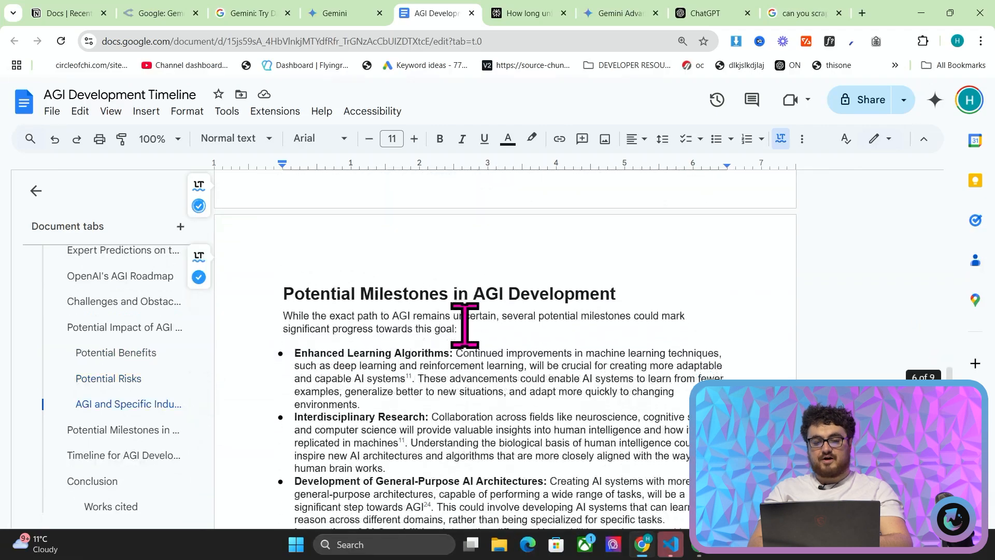
pyautogui.scroll(-10, 465, 326)
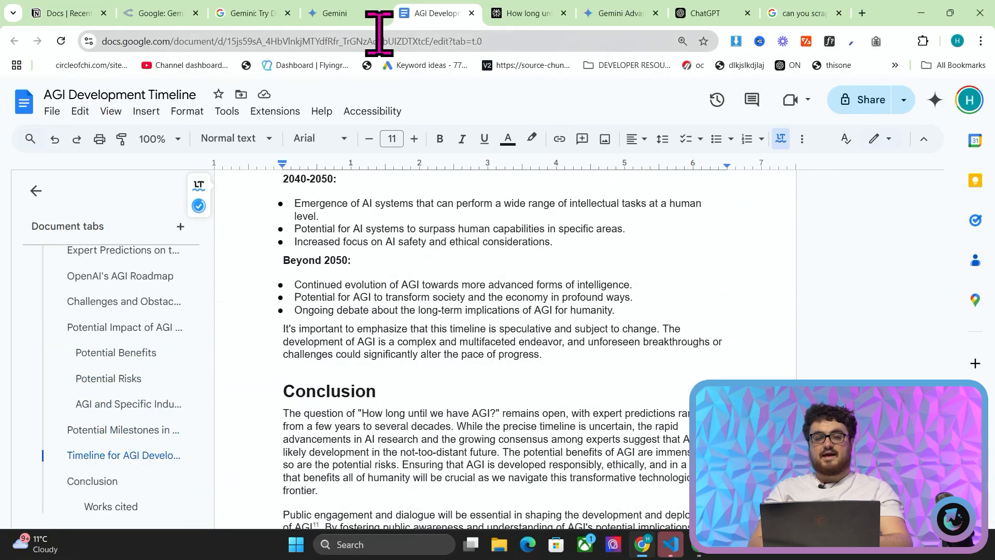
pyautogui.scroll(-2, 407, 186)
pyautogui.scroll(-2, 406, 185)
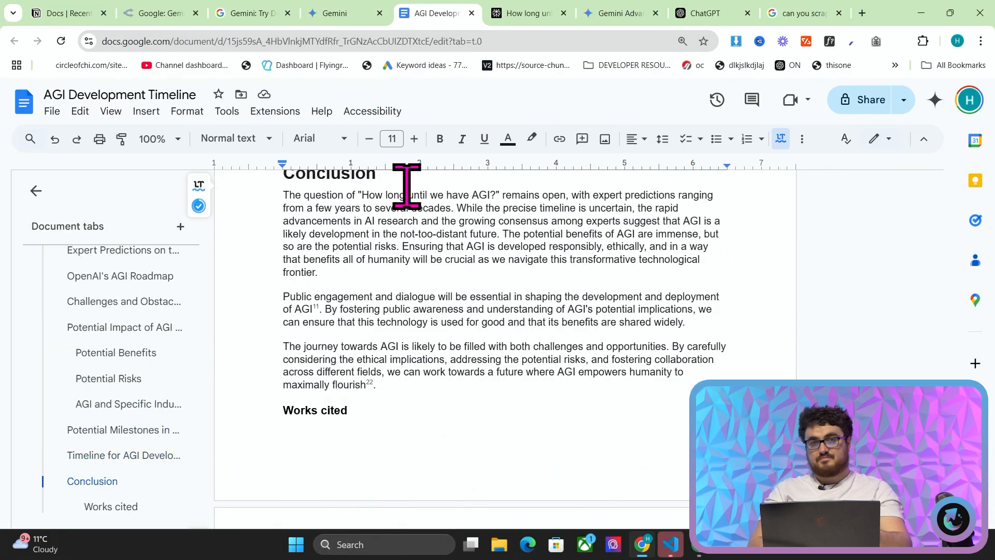
pyautogui.scroll(-8, 466, 264)
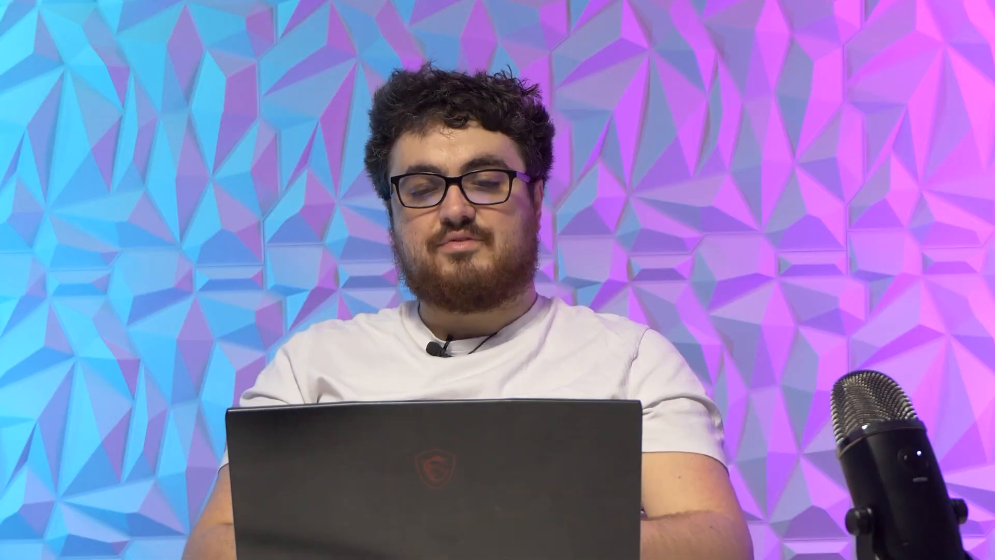